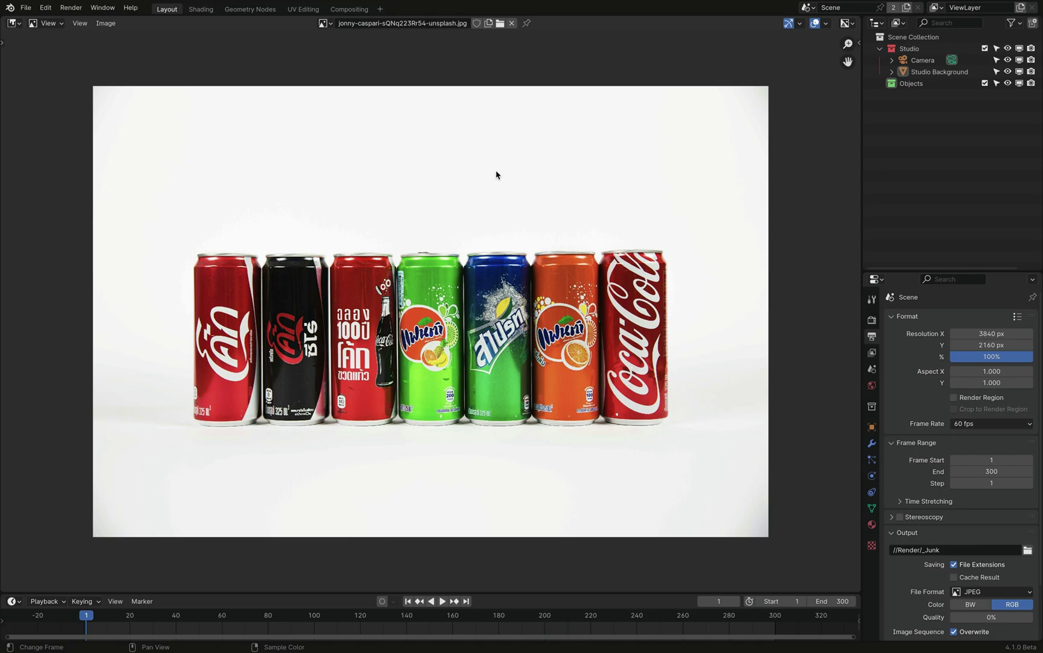
- Change the image area to a 3D viewport and split it vertically, making the second area a Shader Editor
key(shift+F5)
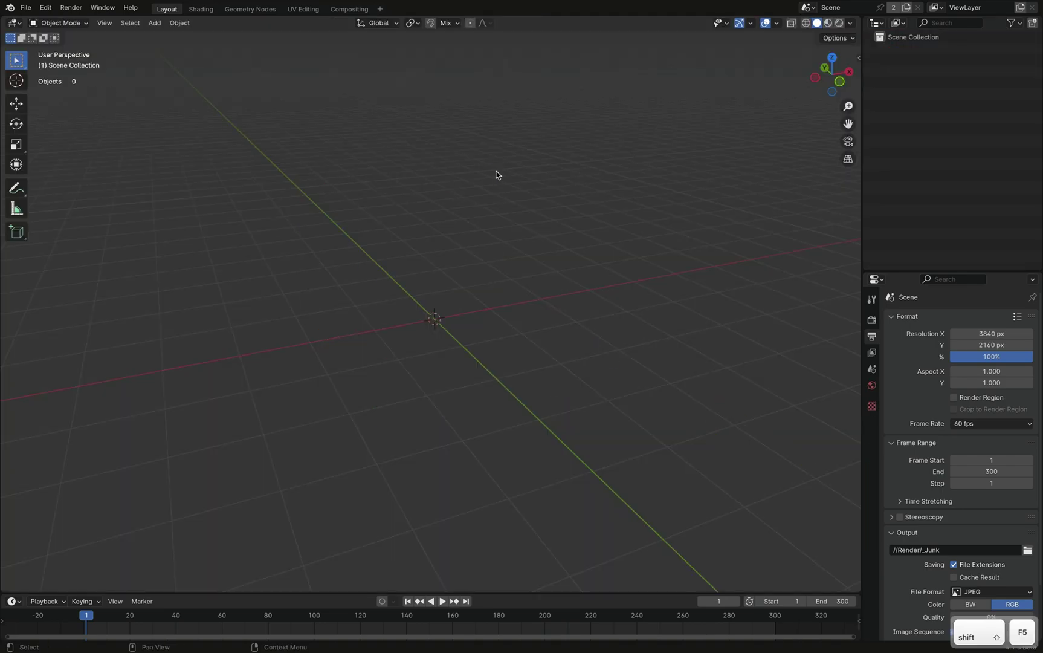
key(x)
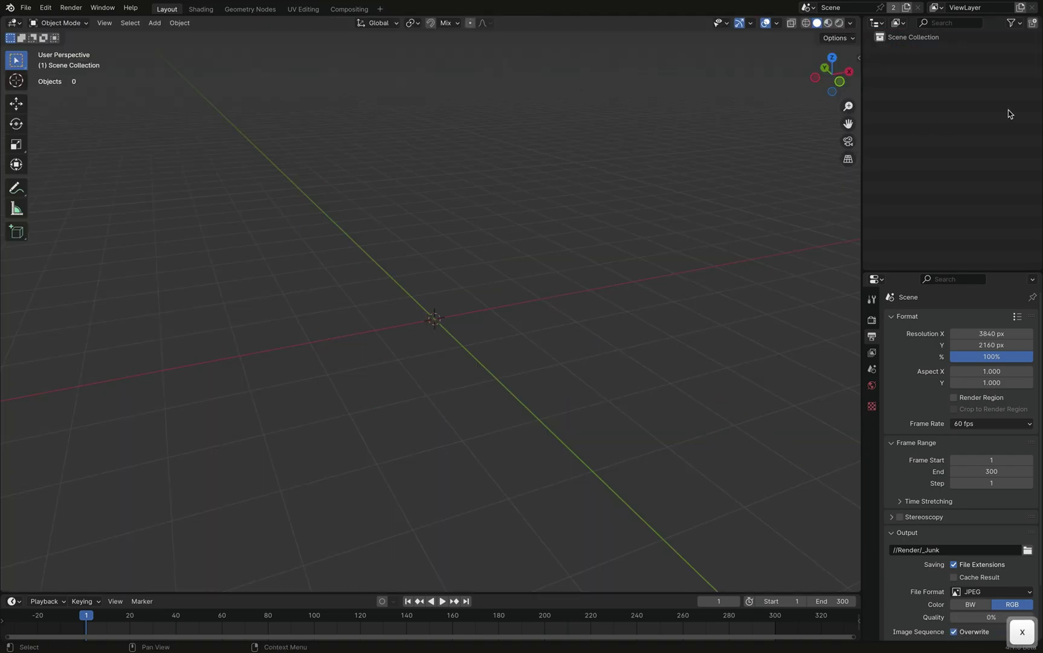
drag(858, 20, 768, 61)
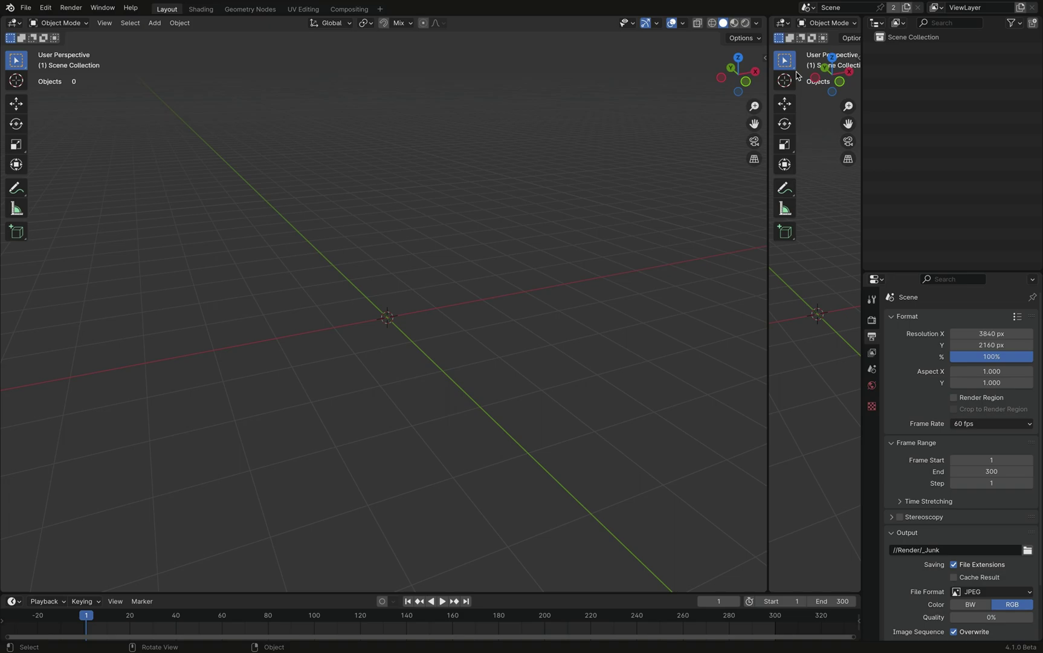
drag(857, 20, 439, 24)
key(shift+F3)
- Add a plane at the world origin and place a duplicate of it alongside on the X axis in top view
key(shift+a)
click(285, 276)
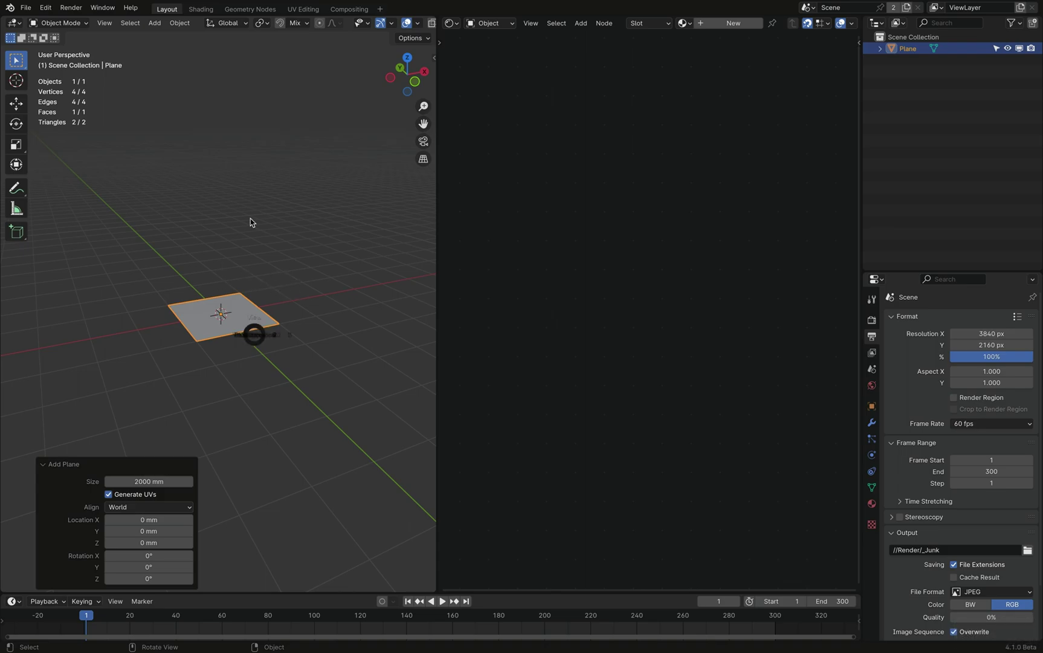
key(KP_7)
key(shift+d)
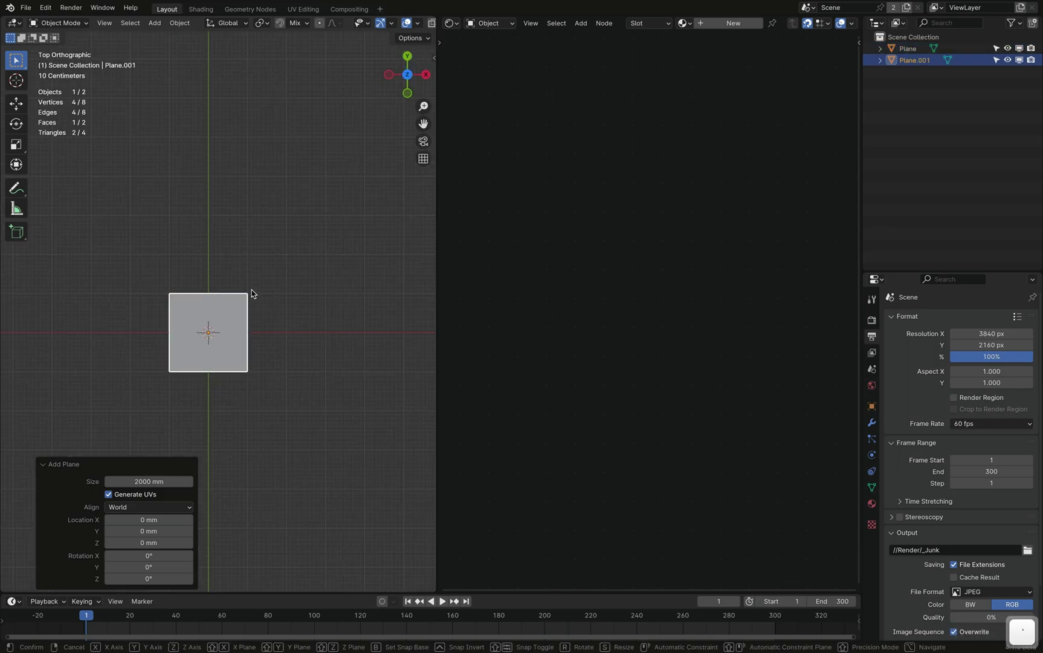
key(x)
click(273, 326)
- Duplicate both planes about 2210 mm along negative Y to form a two-by-two grid
key(a)
key(shift+d)
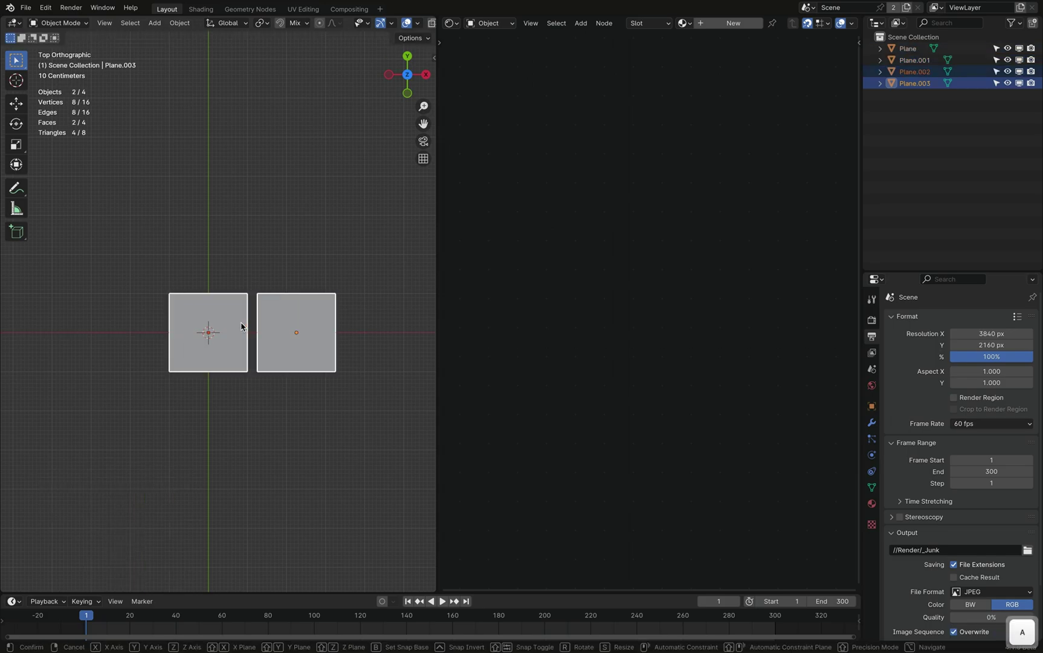
key(y)
click(333, 315)
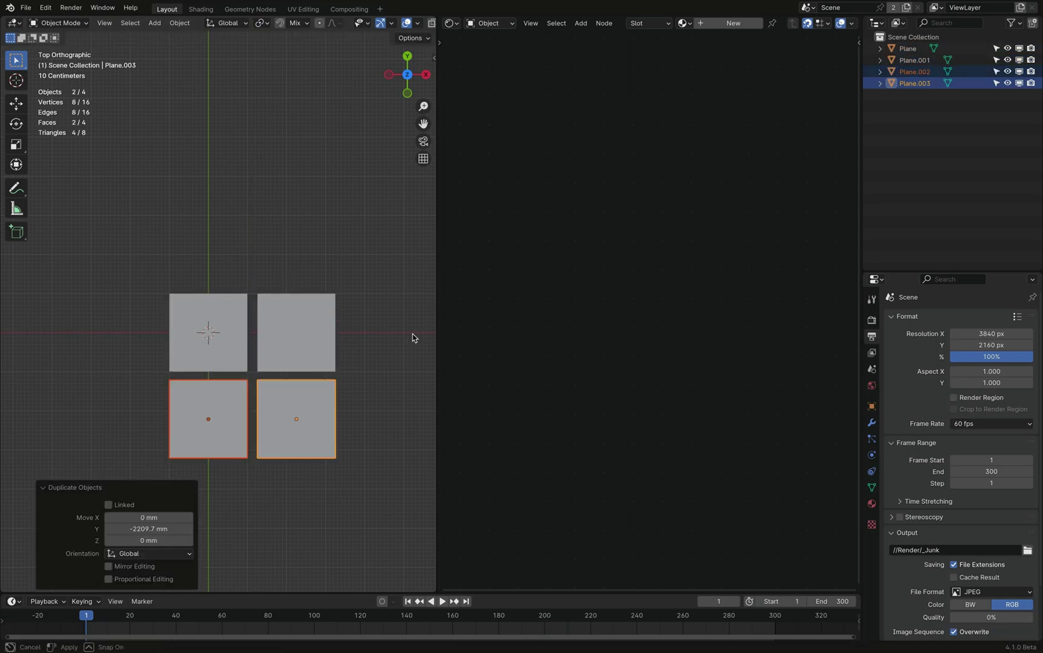
- Widen the Shader Editor and change the 3D viewport's shading so that materials are displayed
drag(436, 332, 249, 332)
key(z)
click(66, 175)
- Create a new material on the plane at the origin and link it to the other three planes
click(101, 267)
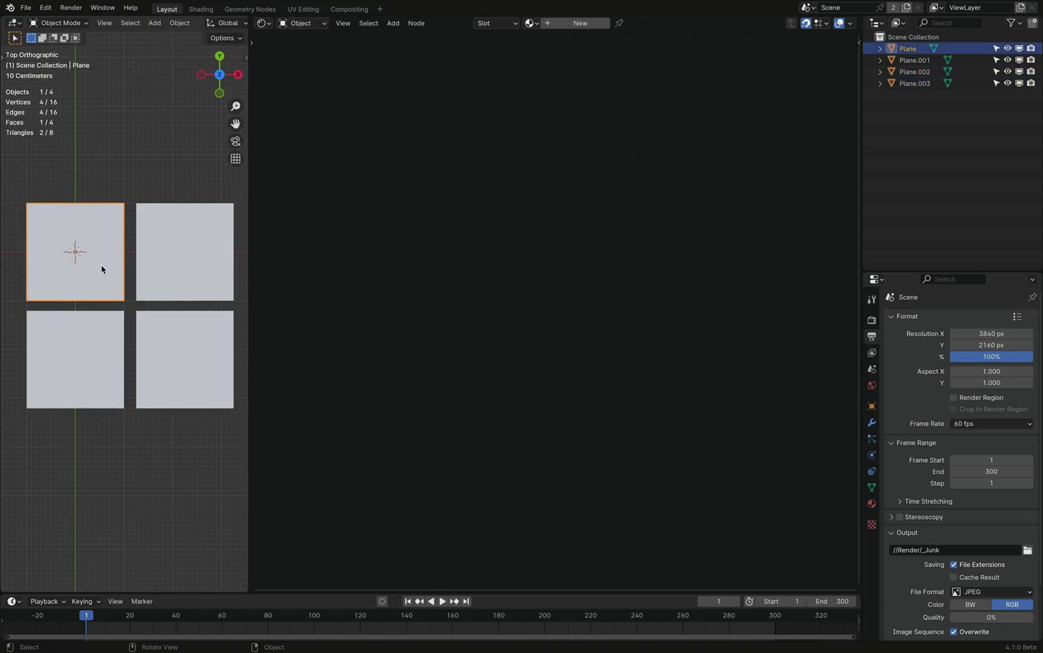
scroll(417, 331, up, 5)
middle_drag(417, 331, 452, 324)
click(185, 359)
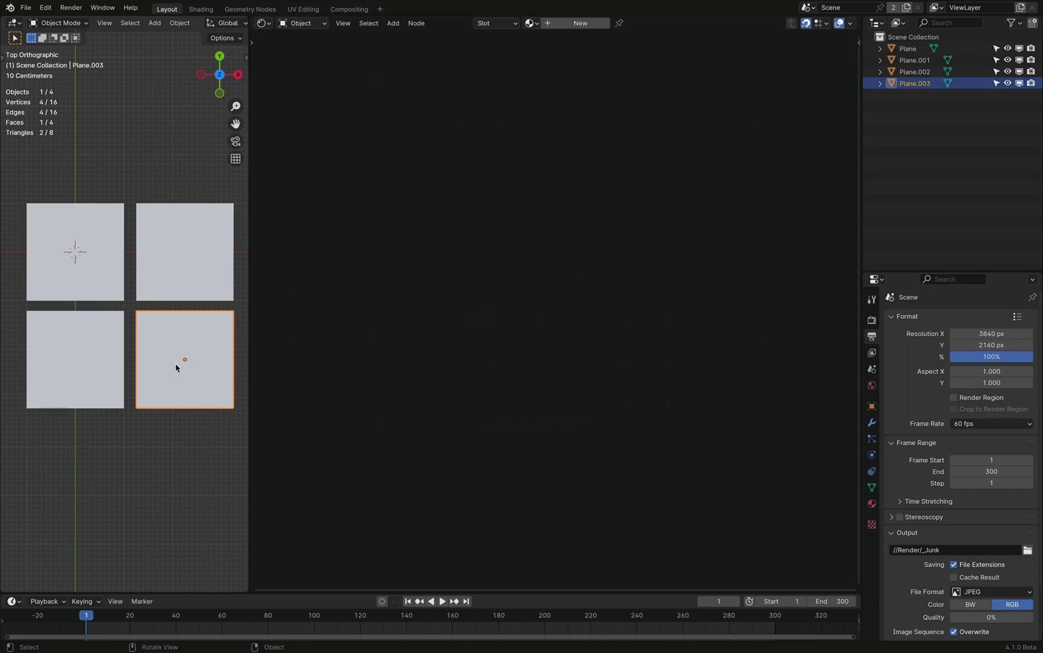
shift+click(185, 239)
shift+click(75, 359)
shift+click(97, 272)
key(ctrl+l)
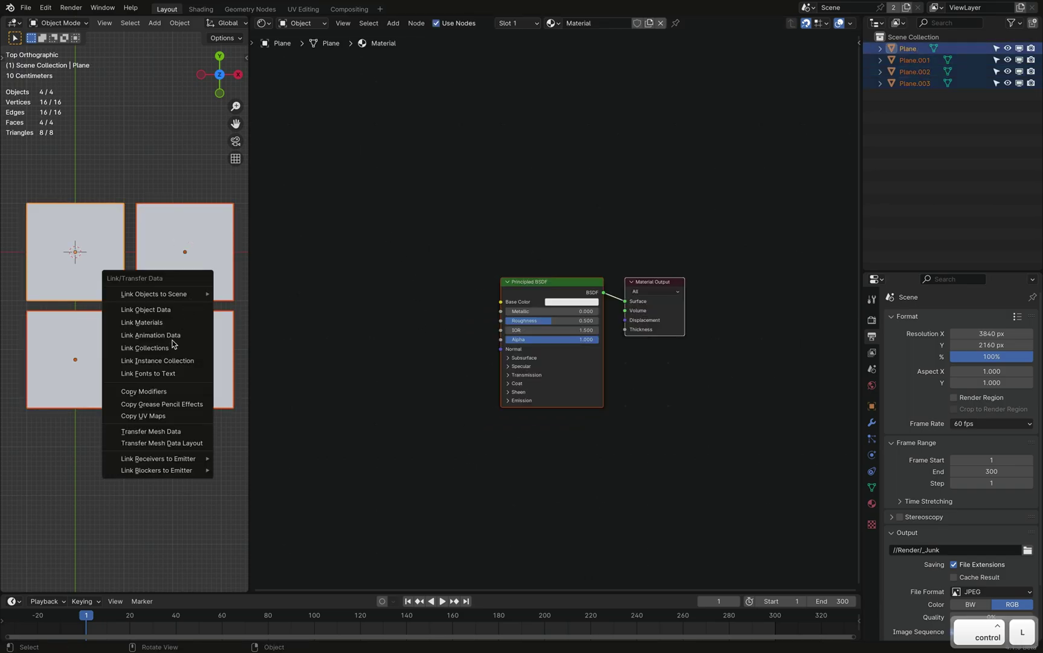
click(165, 321)
- Add an Image Texture node ahead of the Principled BSDF and repeat it into a column of four nodes
key(g)
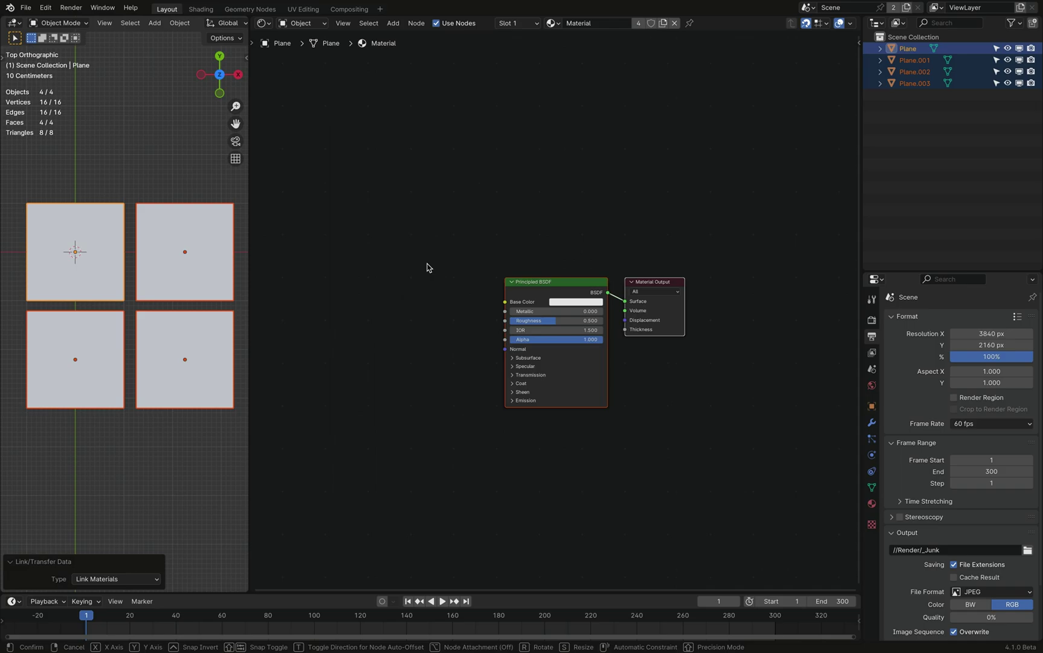
key(Return)
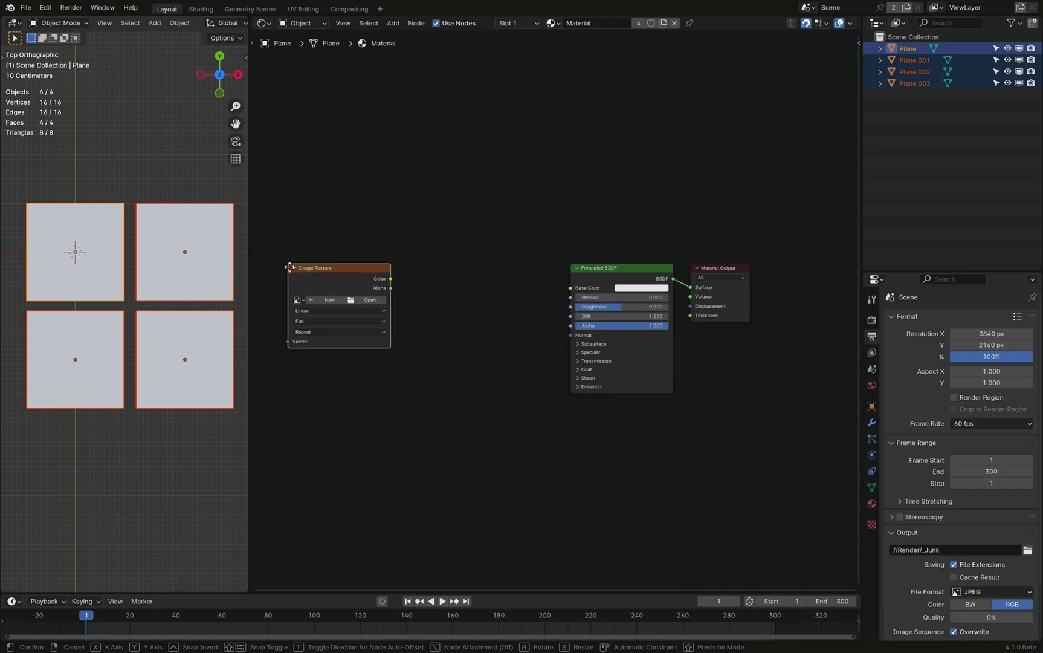
click(289, 267)
scroll(386, 305, down, 2)
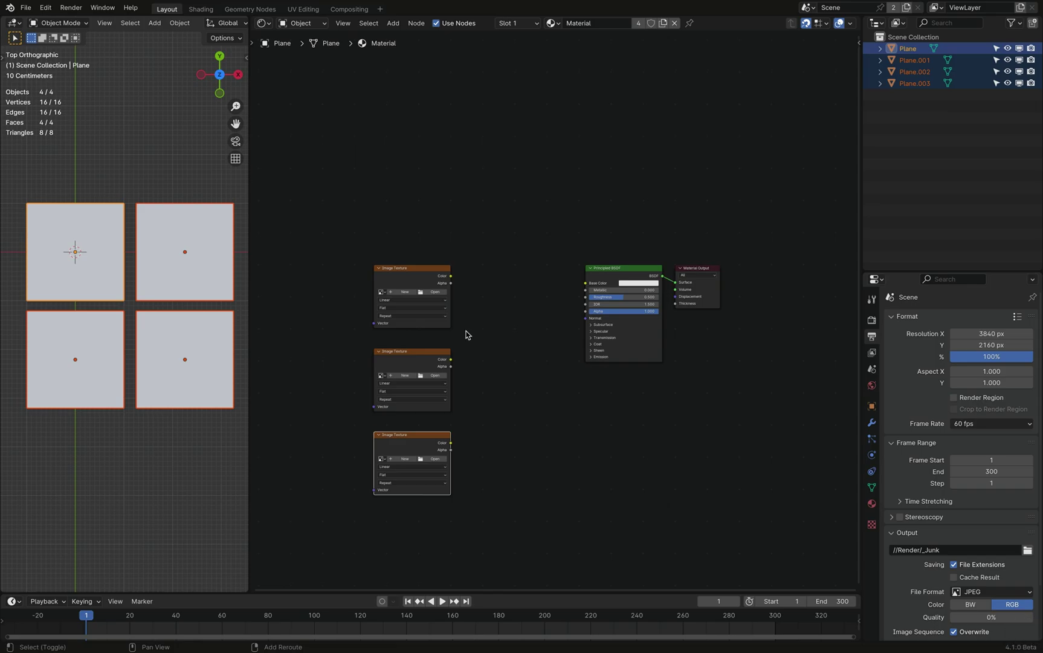
key(shift+r)
scroll(491, 341, down, 2)
ctrl+scroll(491, 341, up, 1)
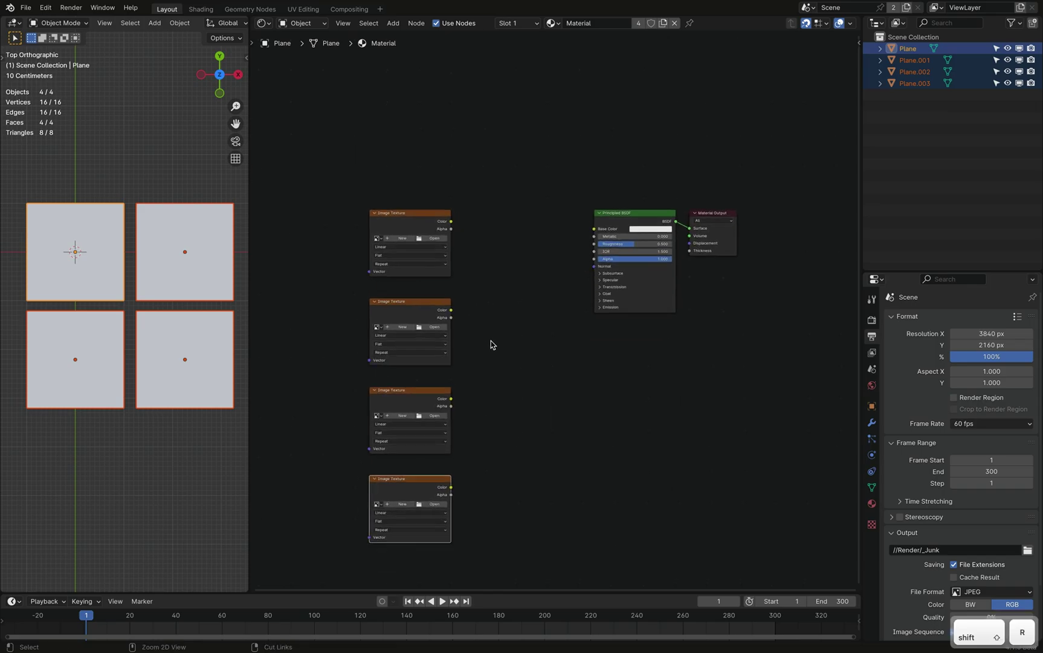
- Open 000.png through 003.png from the 0-24 folder in the topmost Image Texture node, with Detect Sequences off
ctrl+scroll(492, 345, up, 1)
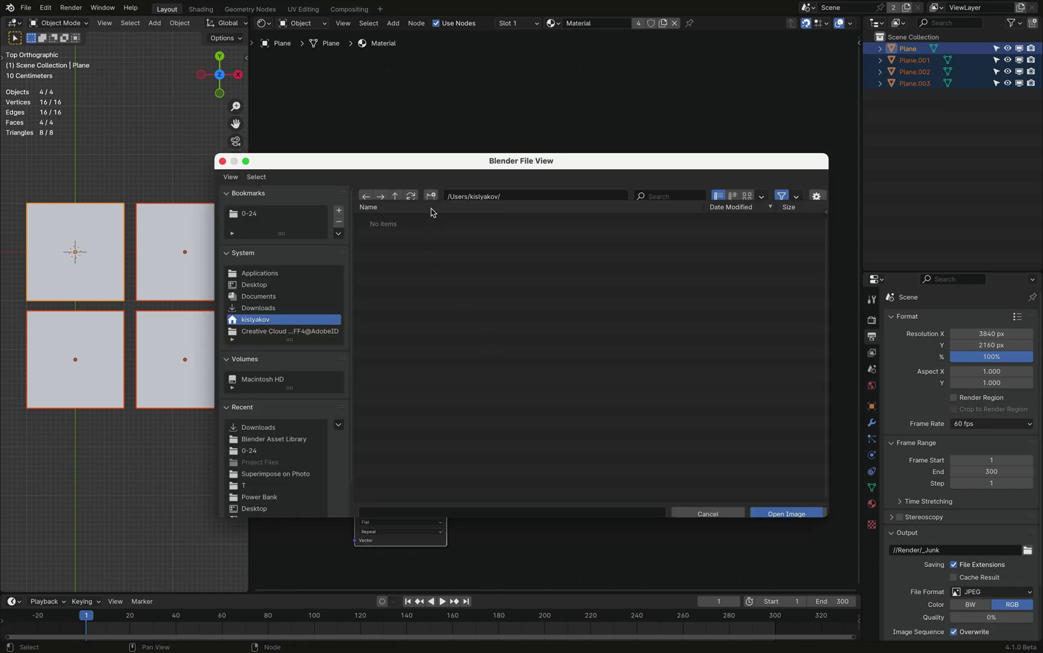
click(263, 198)
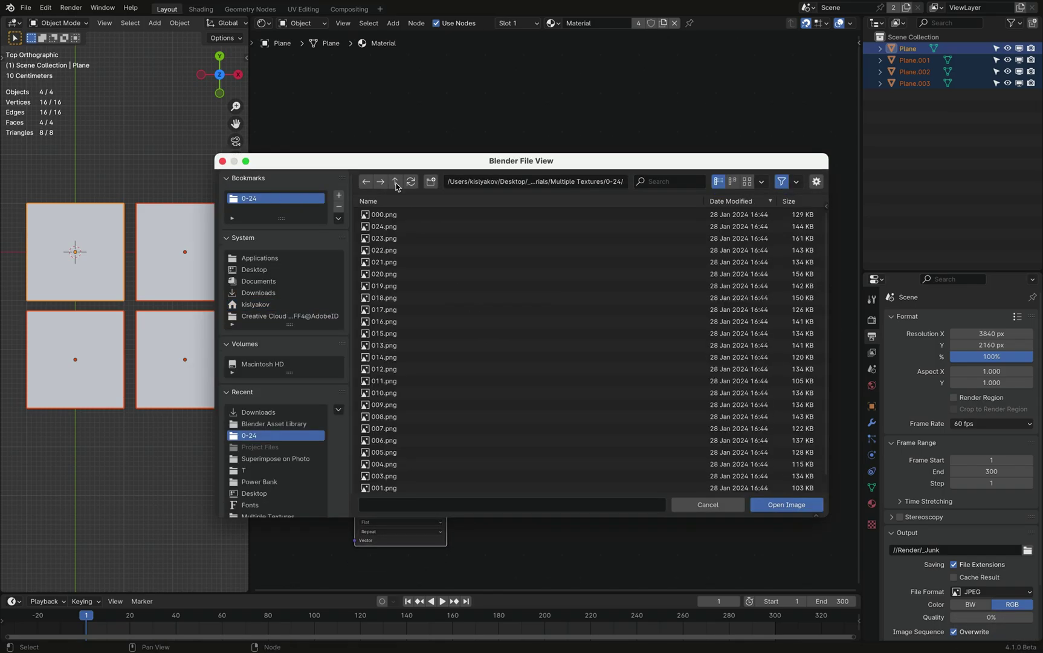
click(411, 201)
drag(411, 214, 413, 248)
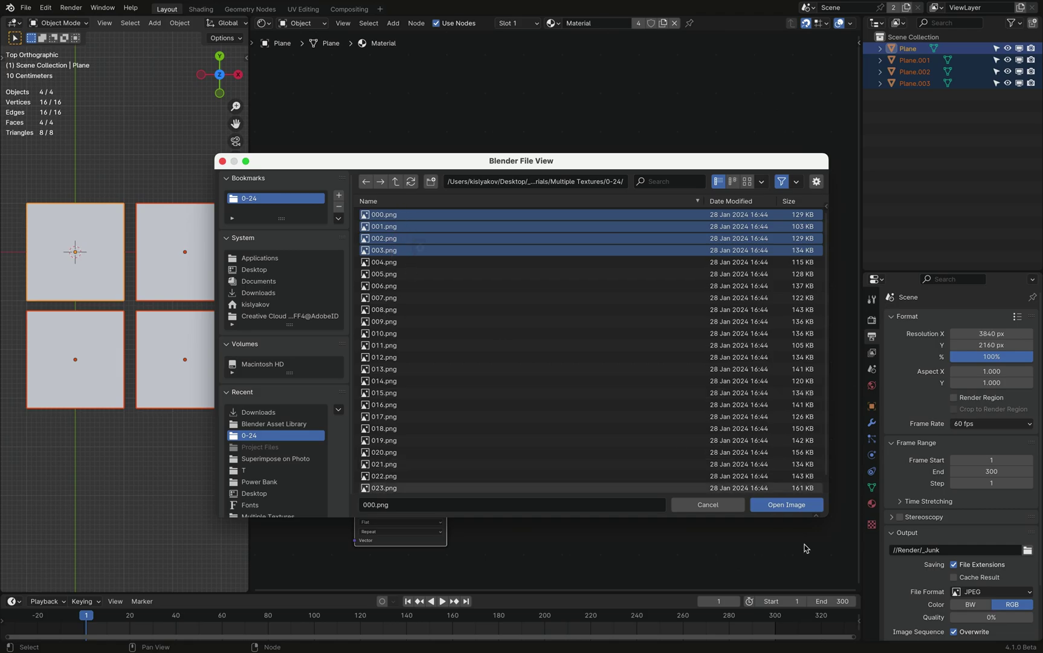
key(n)
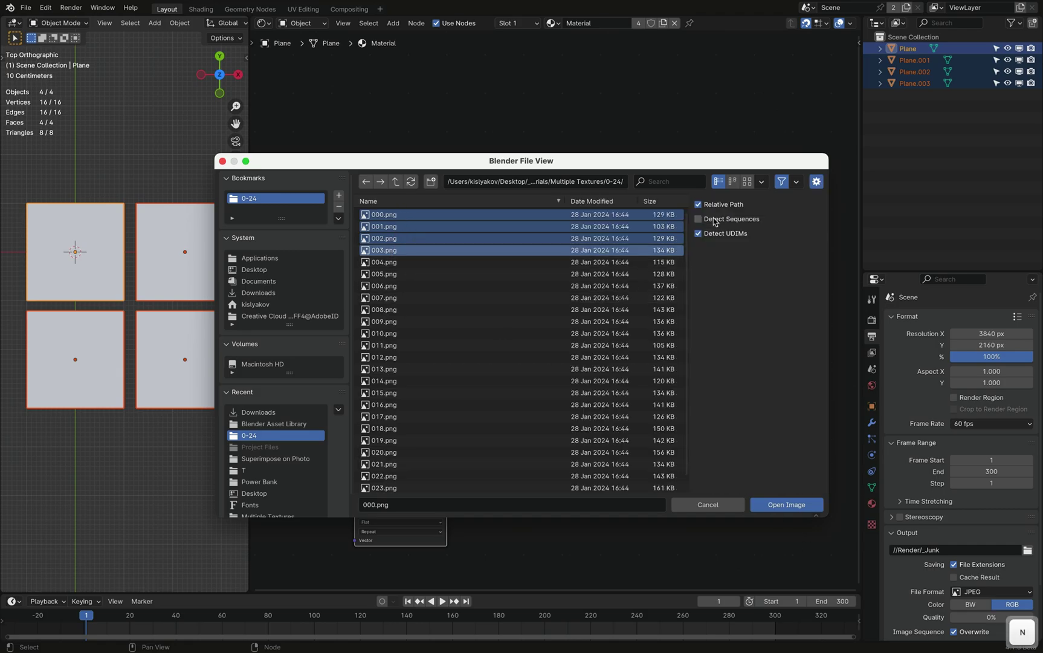
click(788, 505)
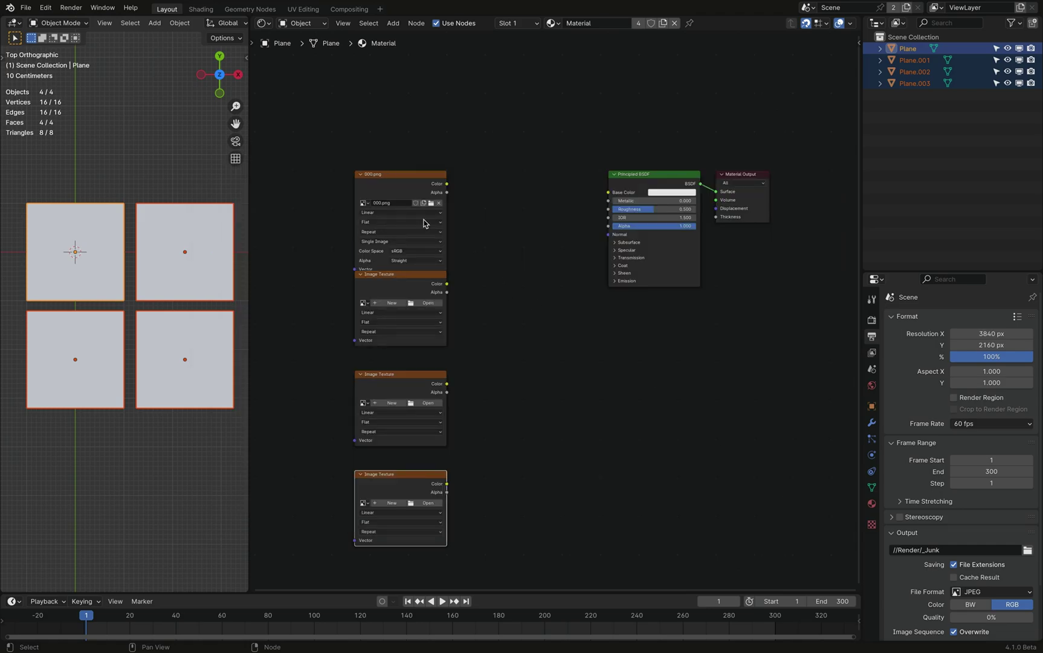
- Select all four Image Texture nodes and spread them slightly apart vertically
drag(313, 206, 323, 248)
drag(313, 206, 453, 539)
key(s)
key(y)
click(531, 369)
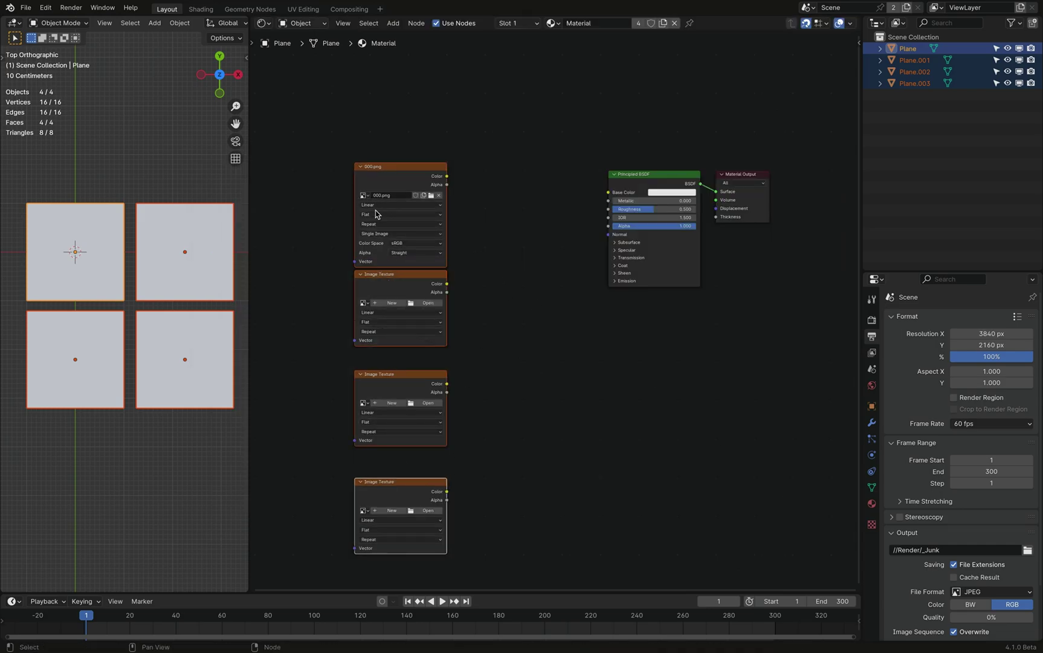
- Assign 001.png, 002.png and 003.png to the second, third and fourth Image Texture nodes
click(365, 303)
click(368, 321)
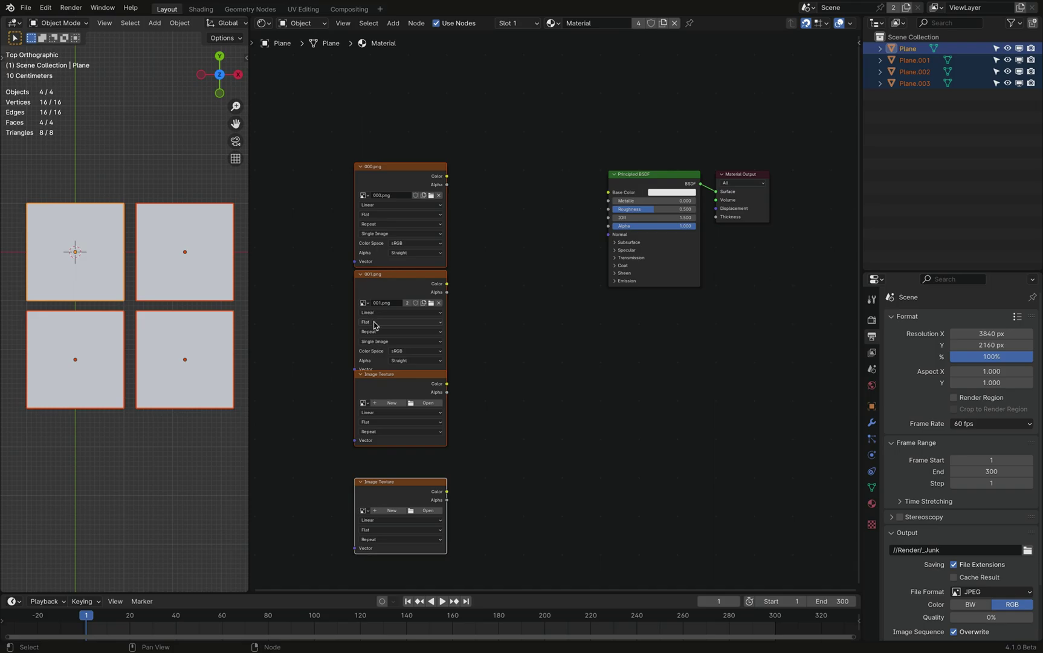
click(364, 403)
click(368, 428)
click(367, 418)
click(363, 510)
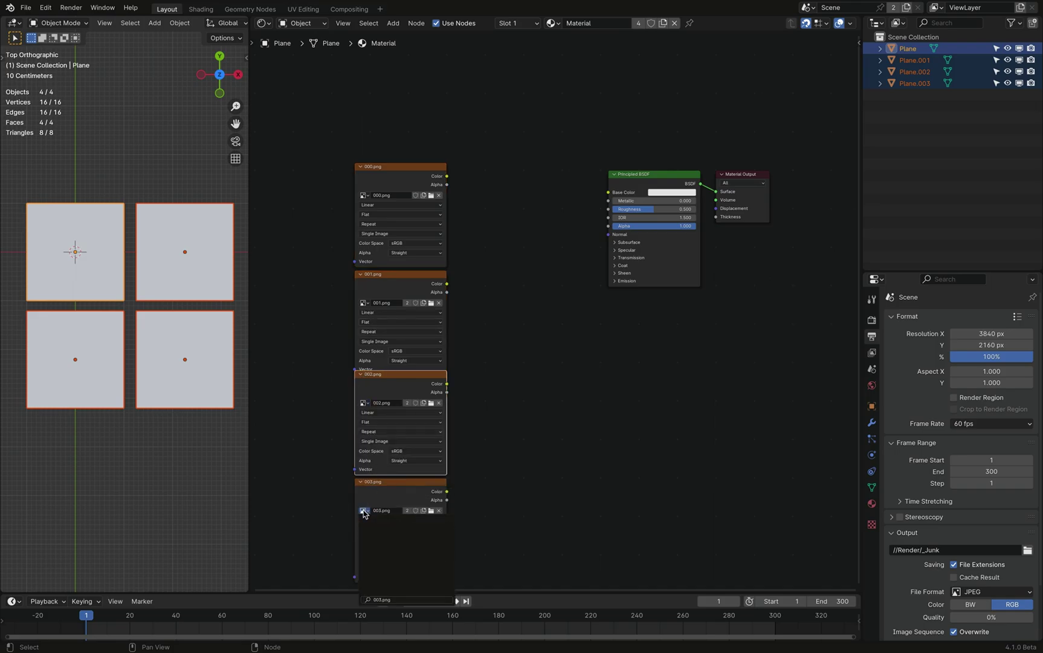
click(380, 545)
- Scale out the spacing of the image node column so that the expanded nodes no longer overlap
drag(487, 205, 428, 531)
key(s)
click(513, 355)
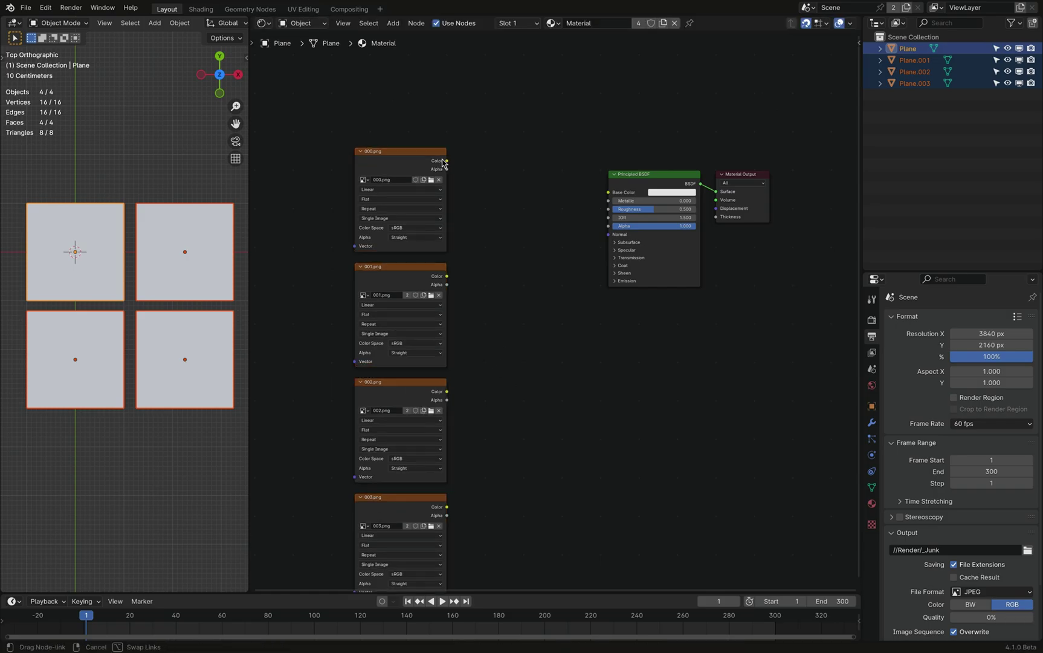
- Connect 000.png's color to the Principled BSDF's Base Color and preview the 001.png, 002.png and 003.png nodes in turn
drag(446, 161, 614, 192)
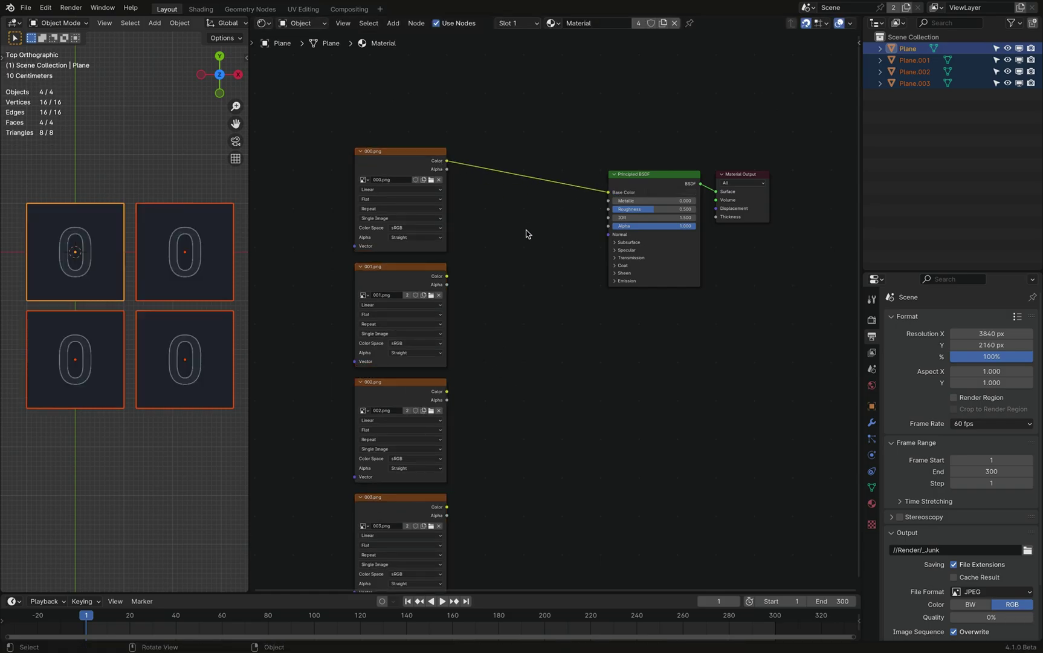
ctrl+shift+click(417, 272)
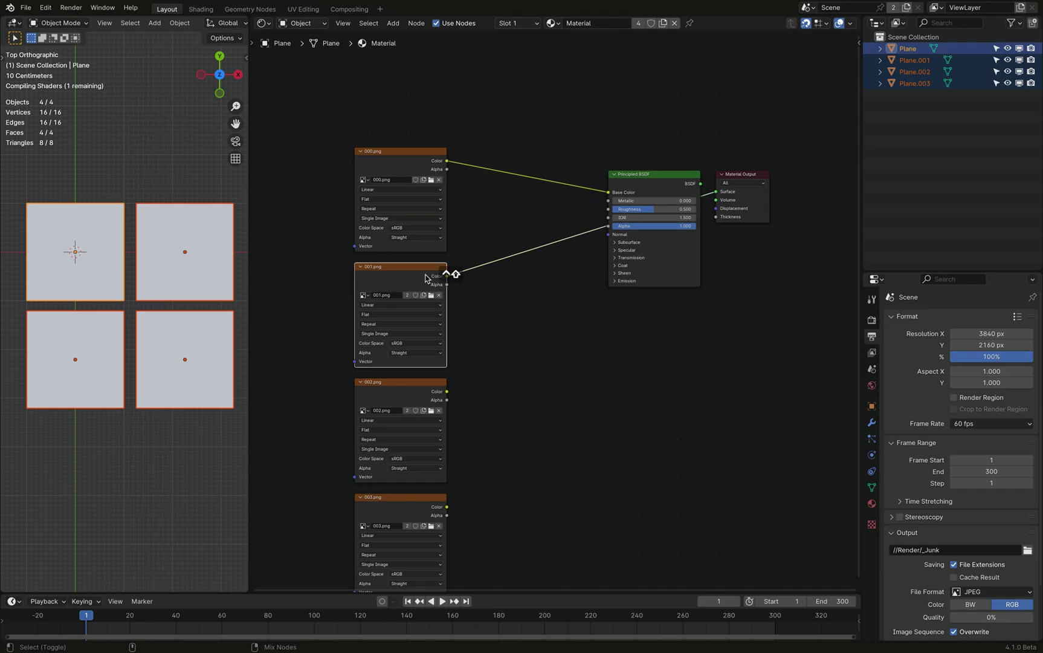
ctrl+shift+click(403, 397)
ctrl+drag(447, 391, 447, 507)
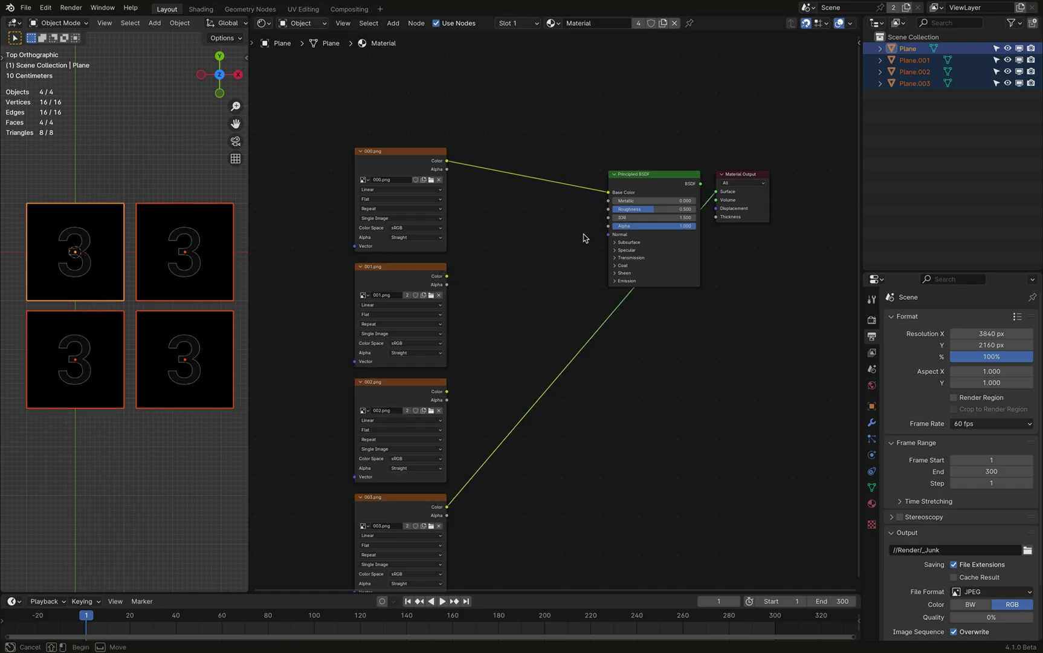
- Move the four image nodes farther from the Principled BSDF to make room for more nodes
drag(376, 121, 465, 532)
key(g)
click(430, 516)
- Insert a color Mix node between 000.png and Base Color, connect 001.png's color to input B, and preview the result
key(shift+a)
text(mix)
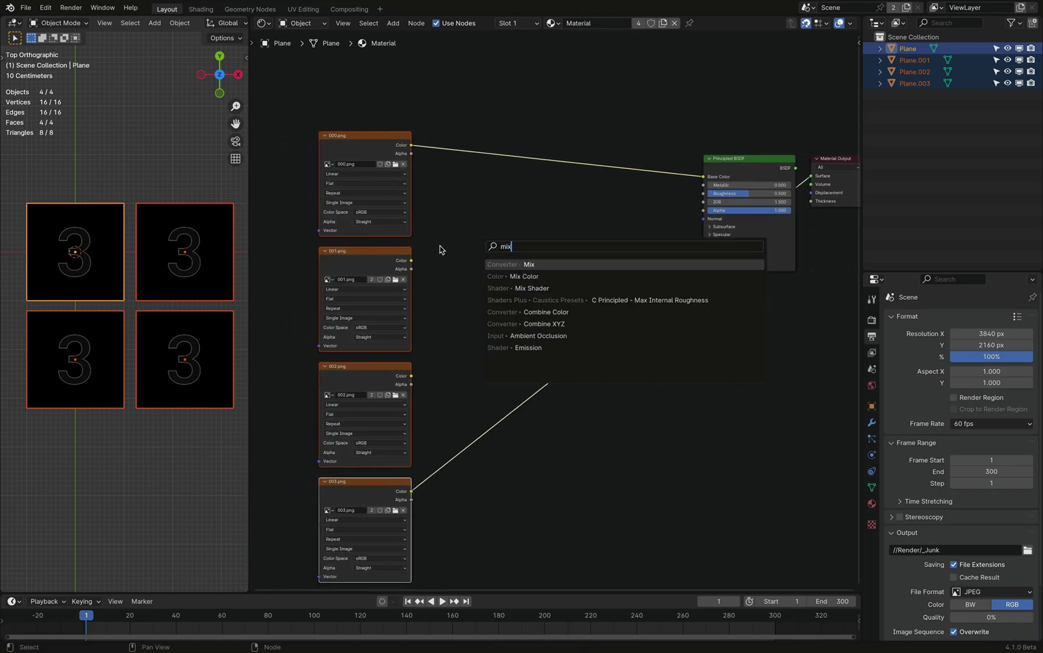
key(Return)
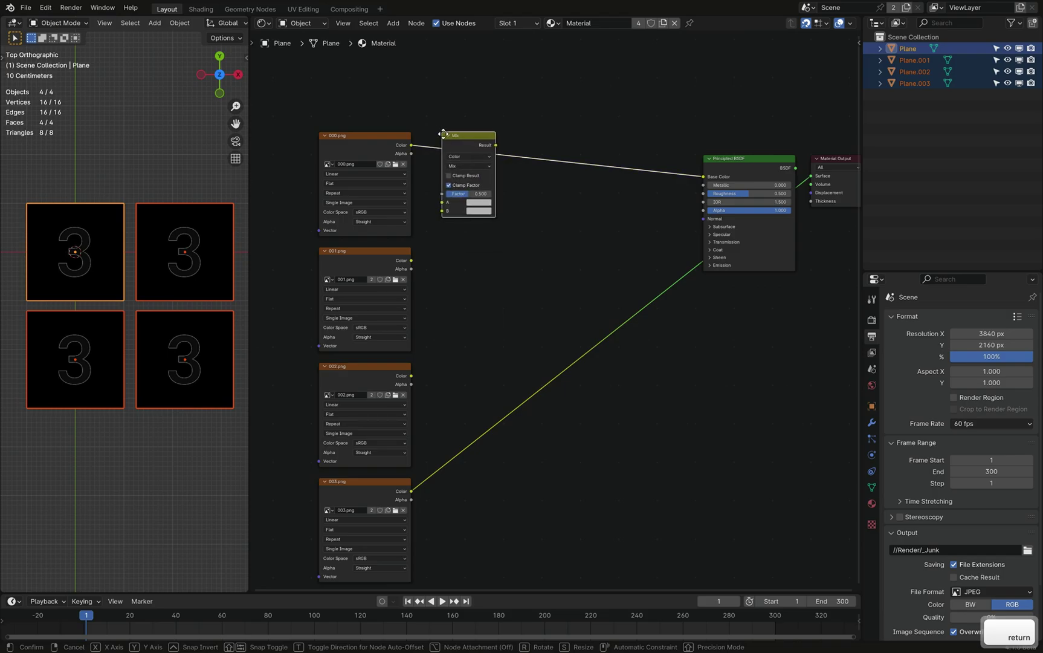
click(441, 136)
drag(411, 260, 442, 211)
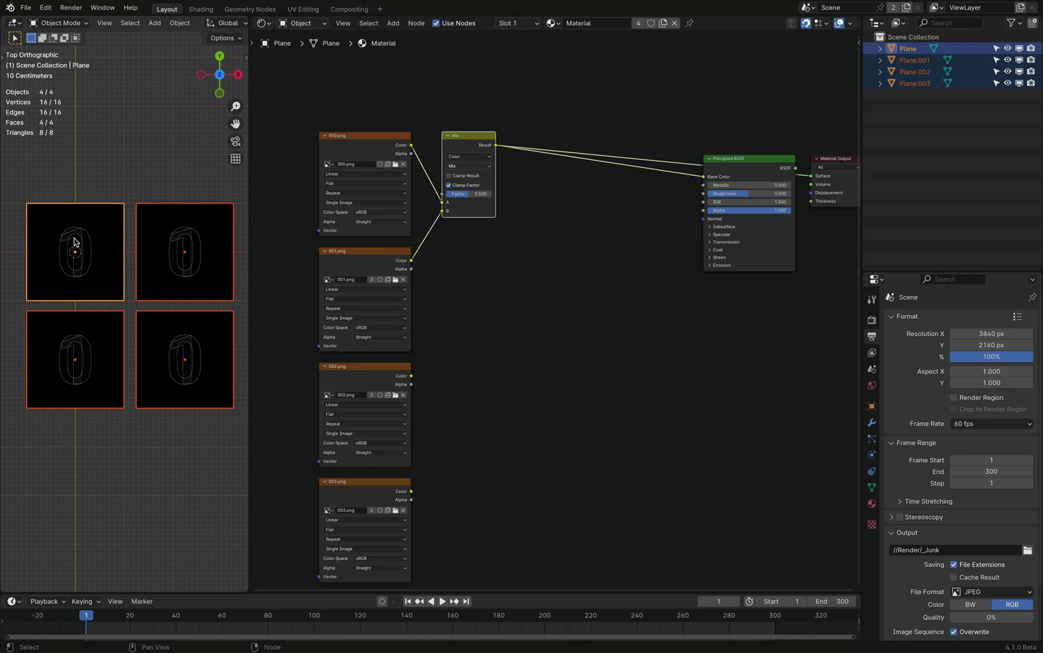
- Test the Mix node's factor at 0, and set it to 1
drag(467, 194, 446, 194)
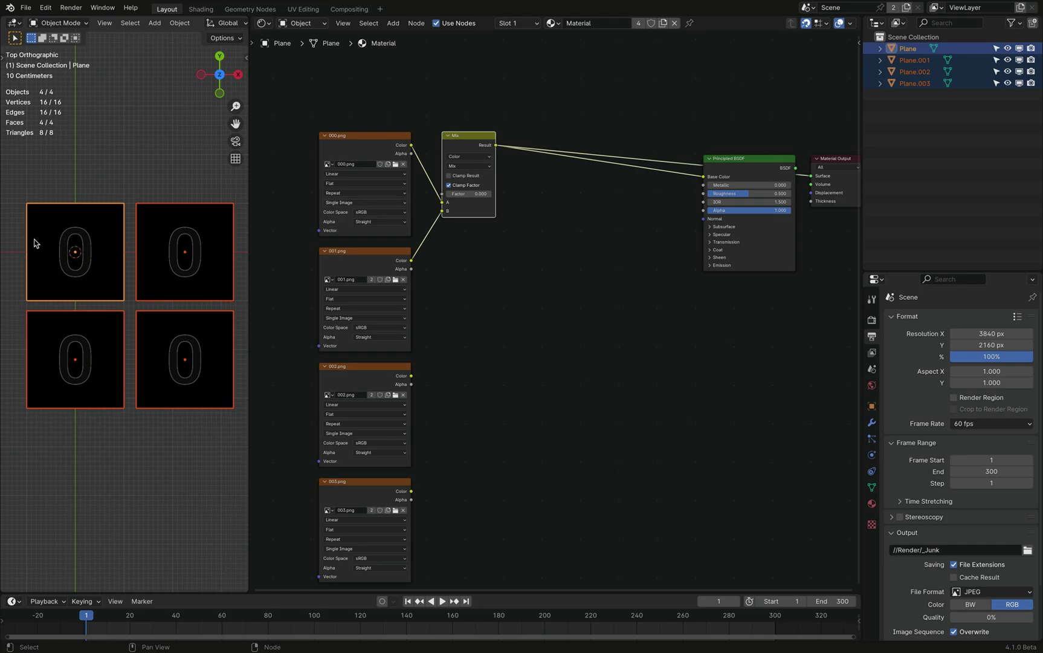
click(380, 134)
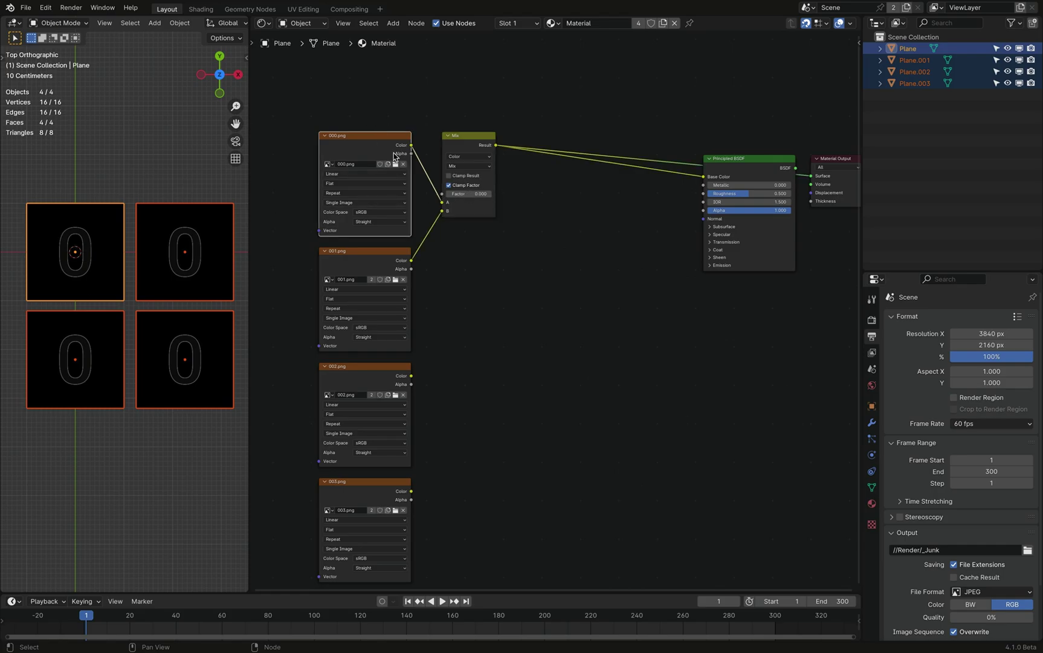
click(479, 194)
text(1)
key(Return)
middle_drag(500, 277, 501, 281)
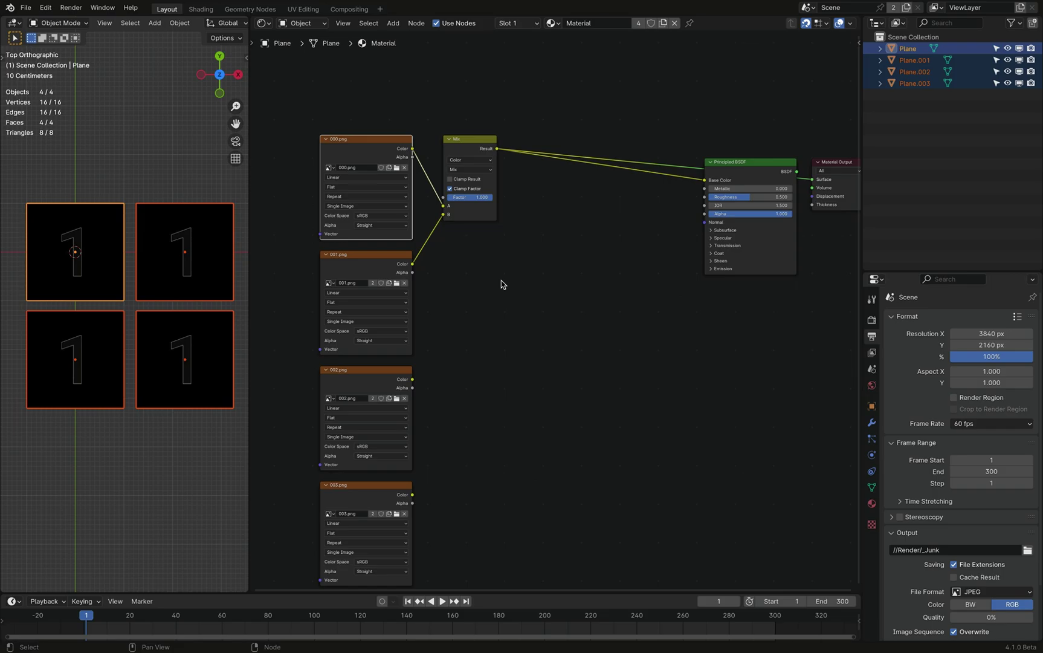
- Select the plane at the origin and expand Relations in its object properties to show the Pass Index
click(141, 221)
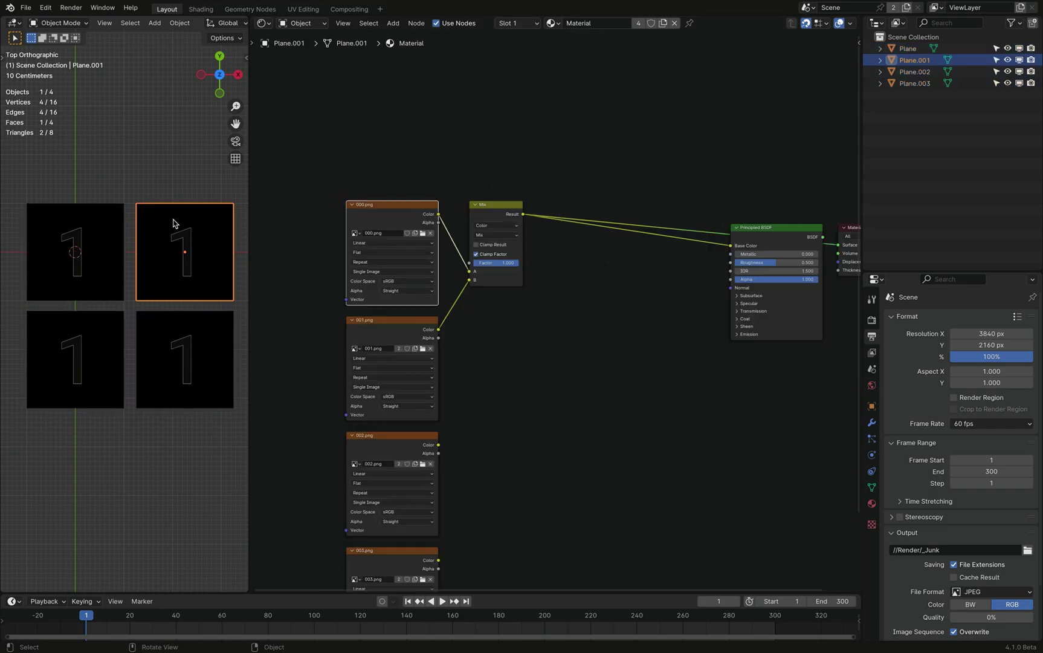
click(98, 221)
key(ctrl+z)
key(ctrl+shift+z)
key(ctrl+z)
click(88, 224)
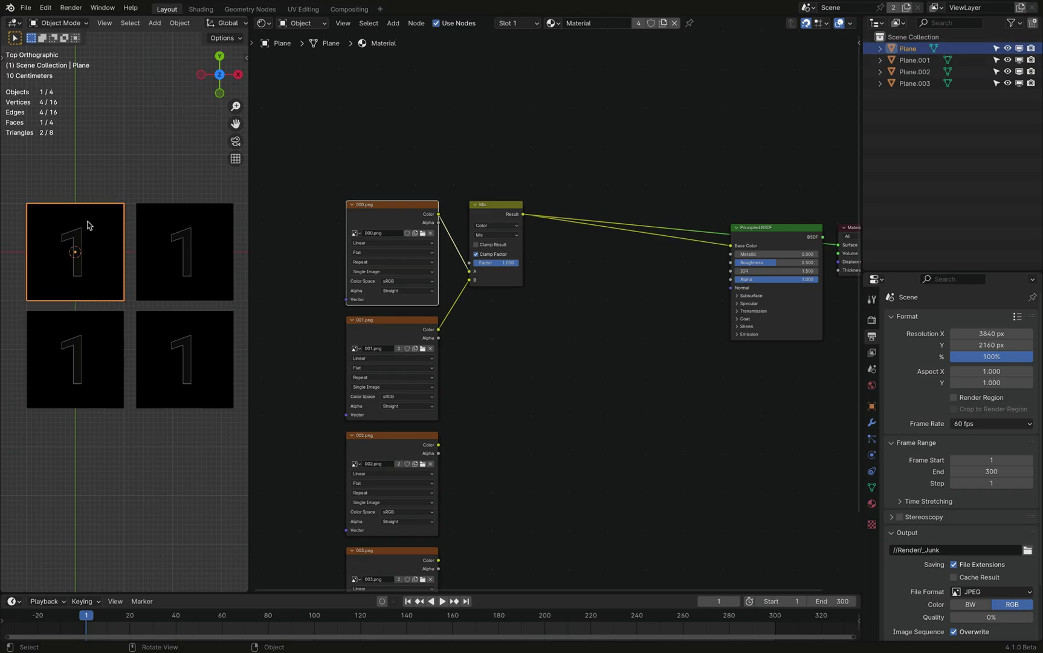
click(156, 217)
key(ctrl+shift+z)
click(870, 407)
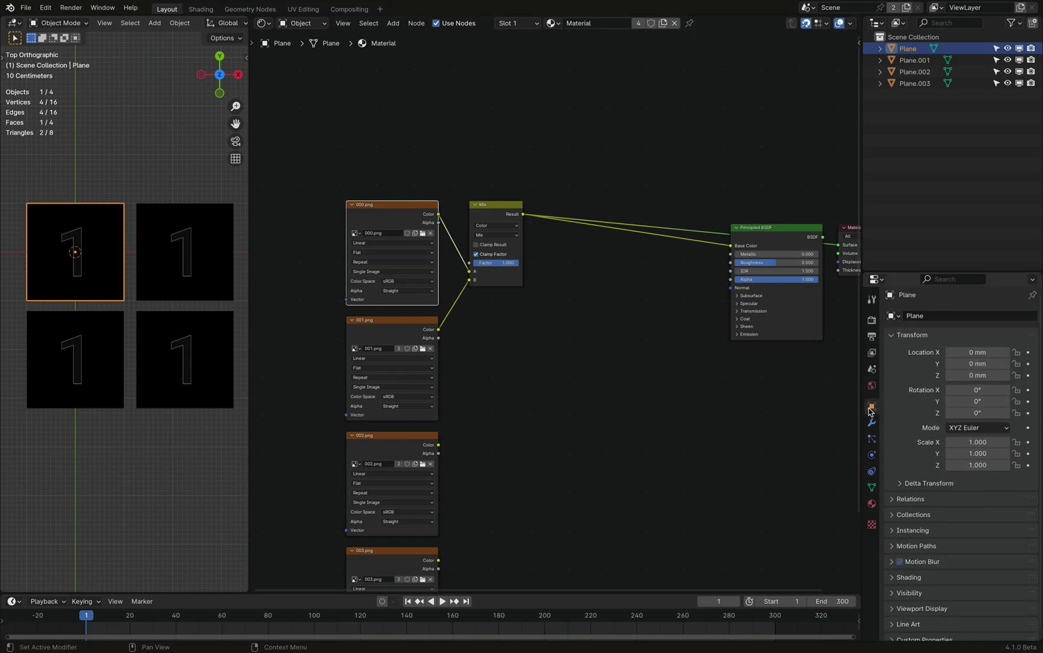
scroll(905, 379, down, 1)
click(898, 491)
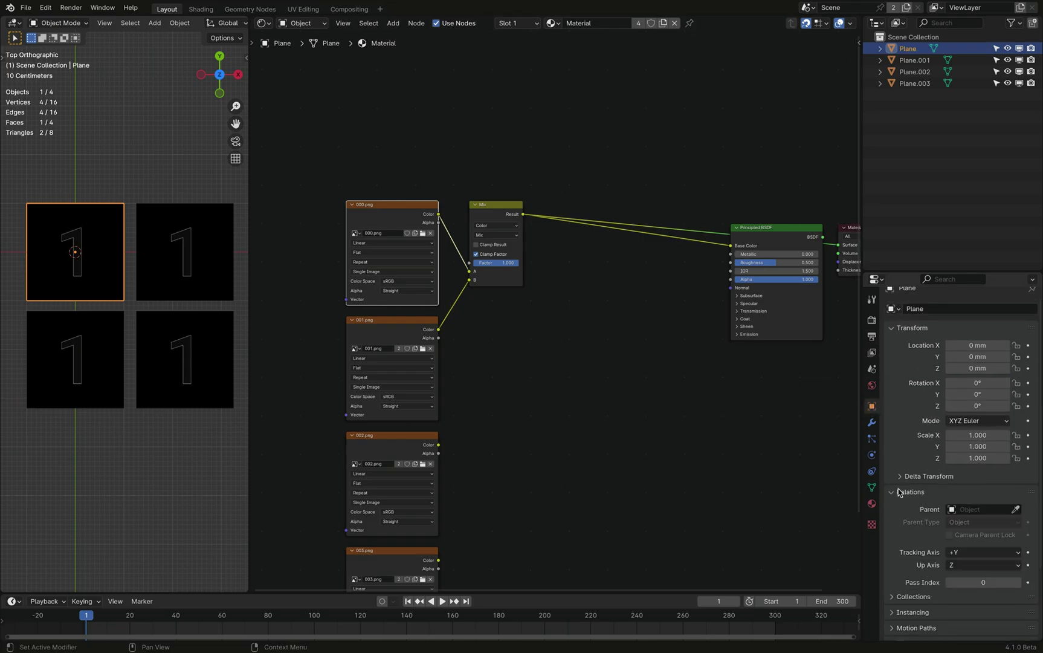
scroll(942, 477, down, 4)
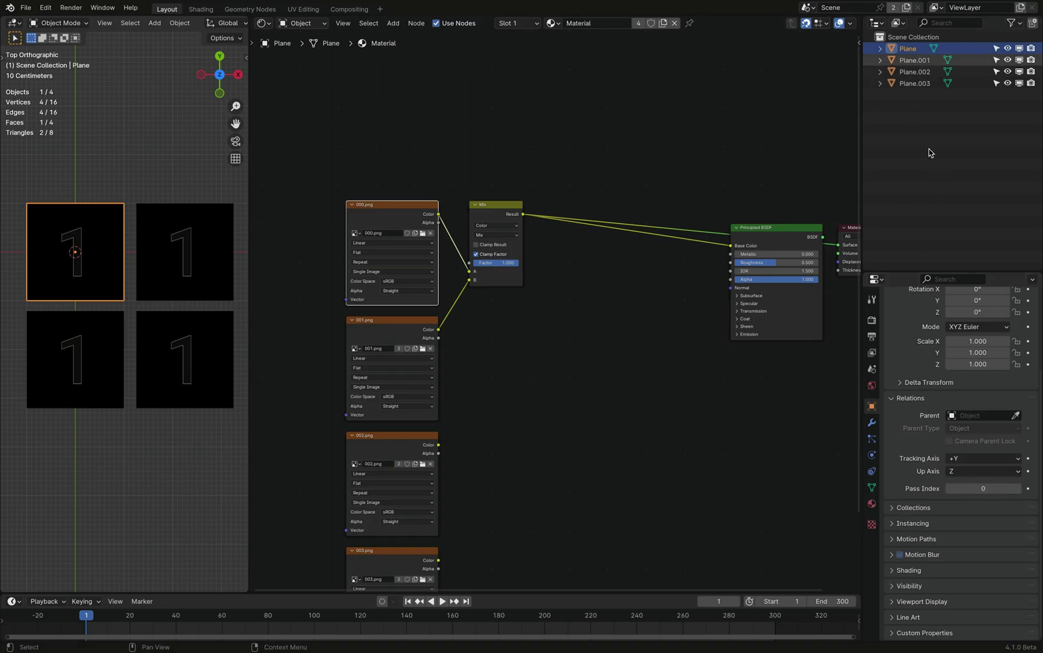
- Add an Object Info node above the 000.png image node
middle_drag(672, 435, 674, 436)
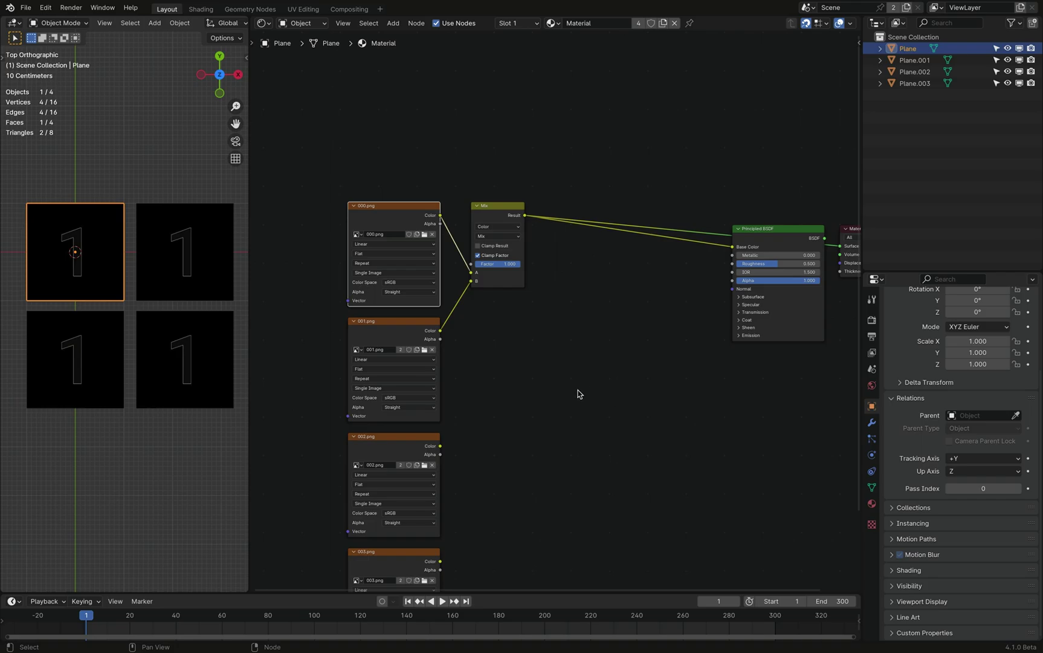
scroll(577, 390, left, 2)
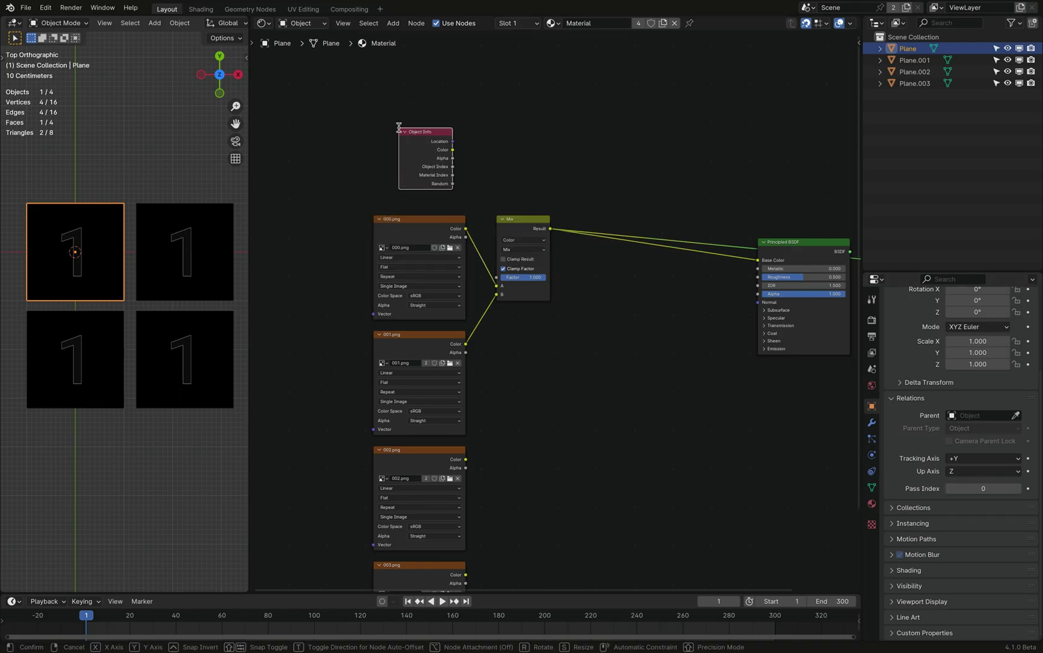
key(shift+a)
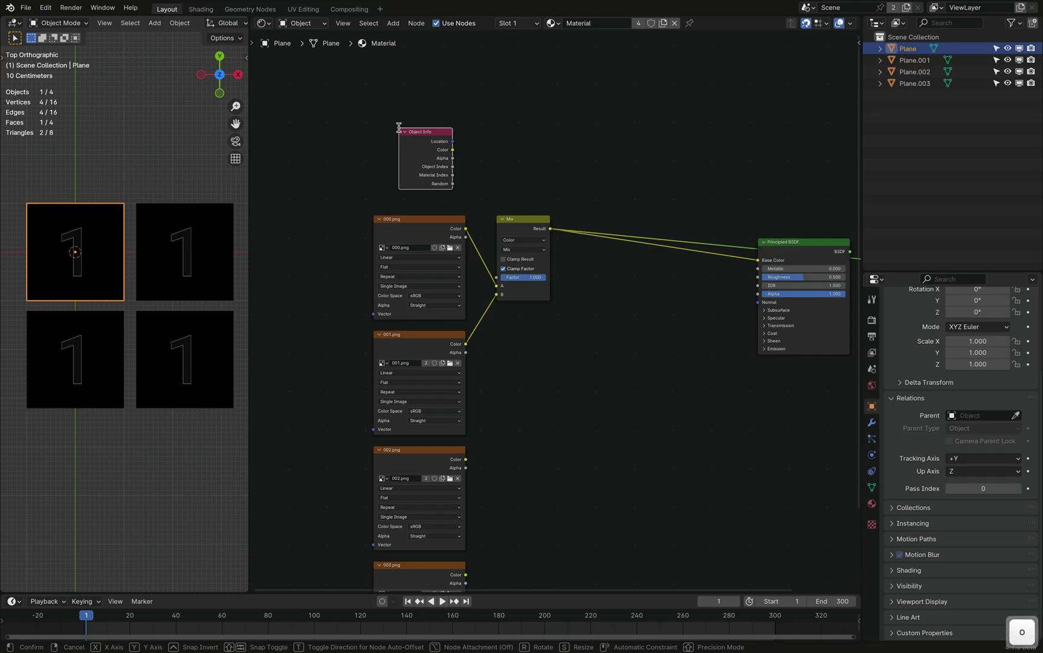
key(Return)
click(409, 138)
ctrl+middle_drag(507, 140, 660, 234)
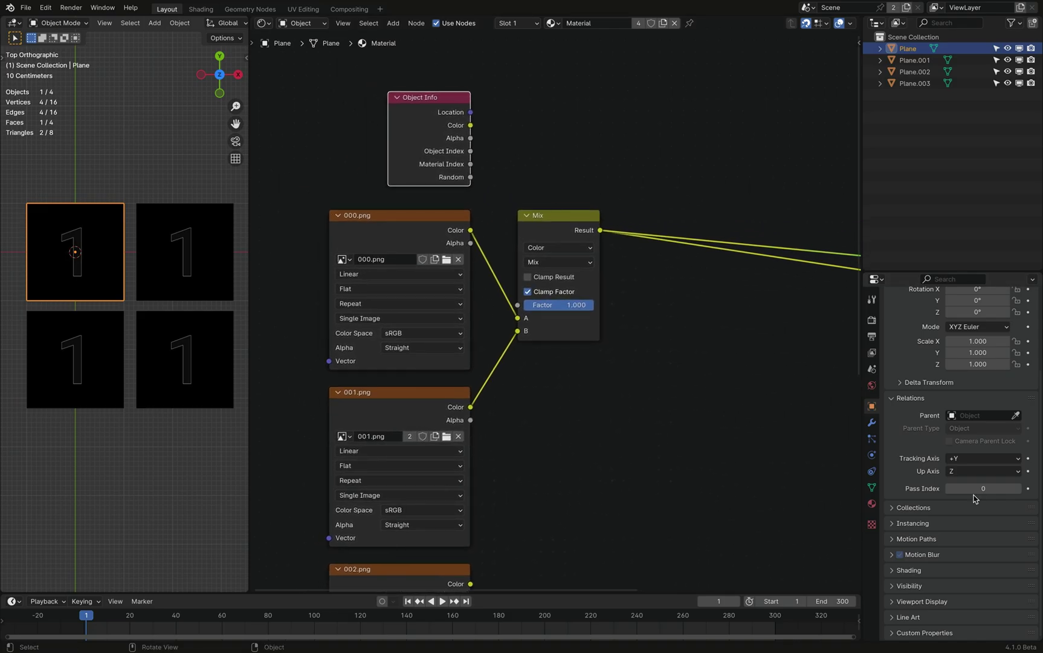
- Compare the planes' pass indices and set Plane.001's Pass Index to 1
click(229, 261)
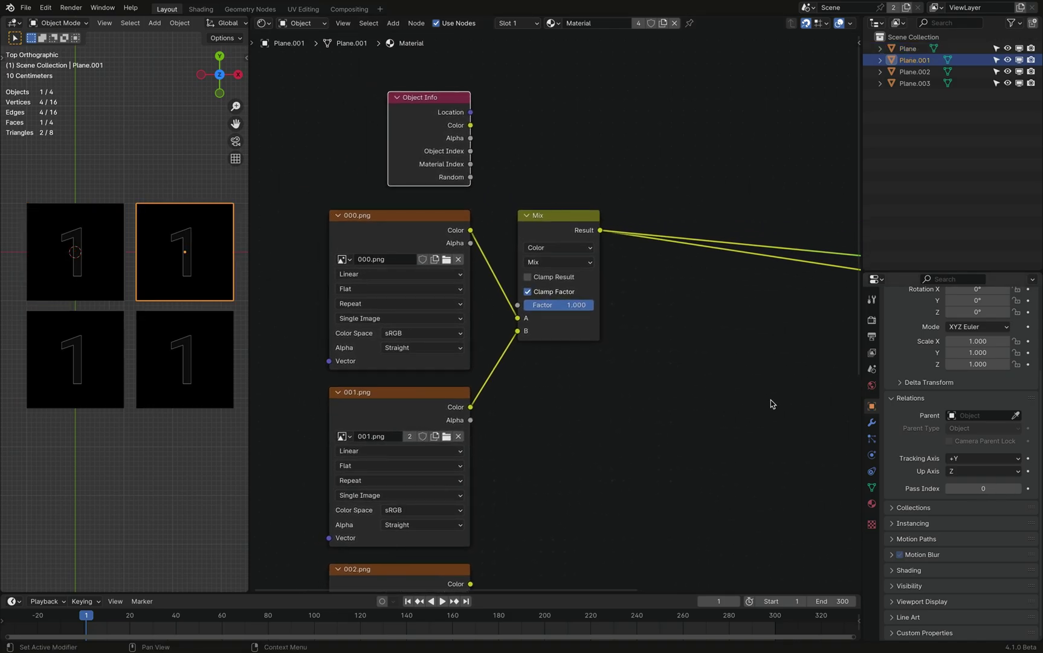
click(121, 368)
click(182, 361)
click(91, 259)
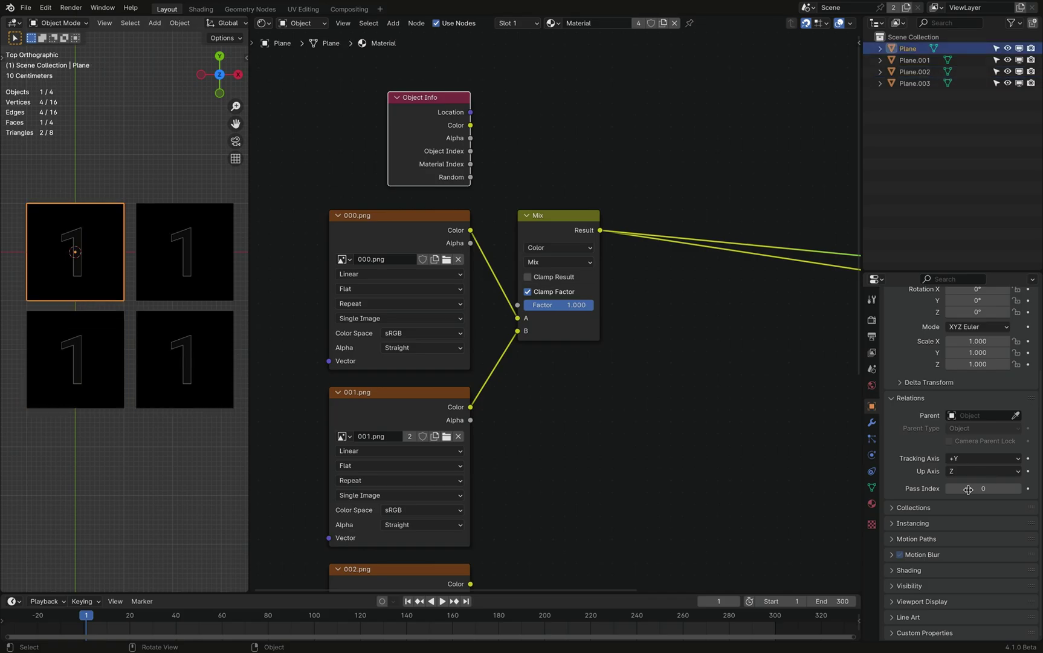
click(157, 253)
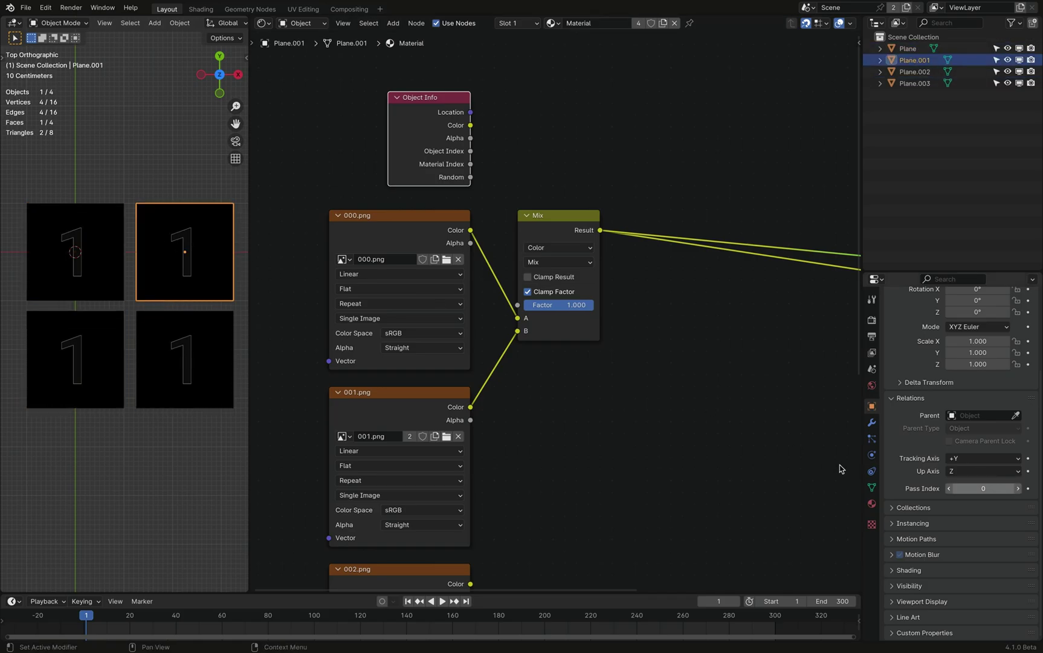
click(1013, 488)
- Connect Object Info's Object Index to the Mix node's Factor and delete the Principled BSDF node
click(508, 291)
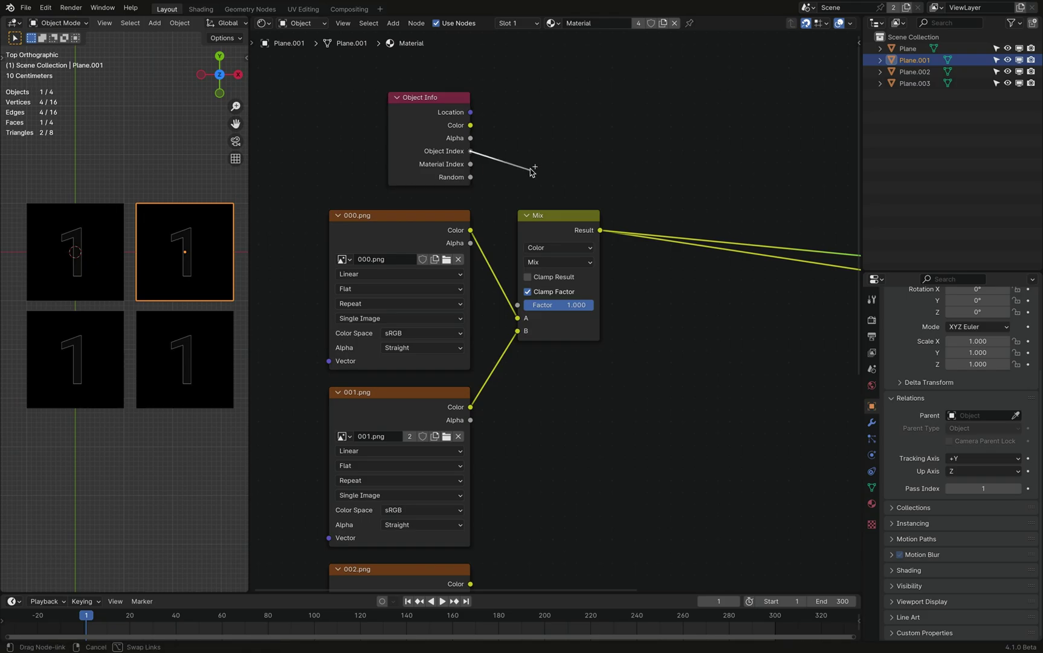
drag(531, 172, 517, 305)
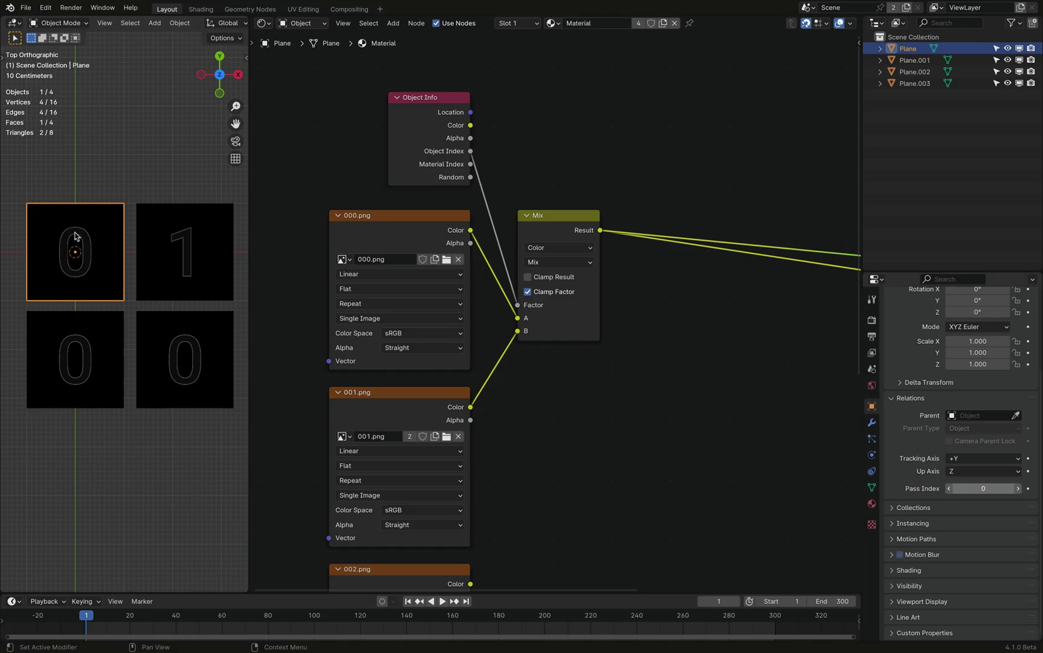
click(210, 265)
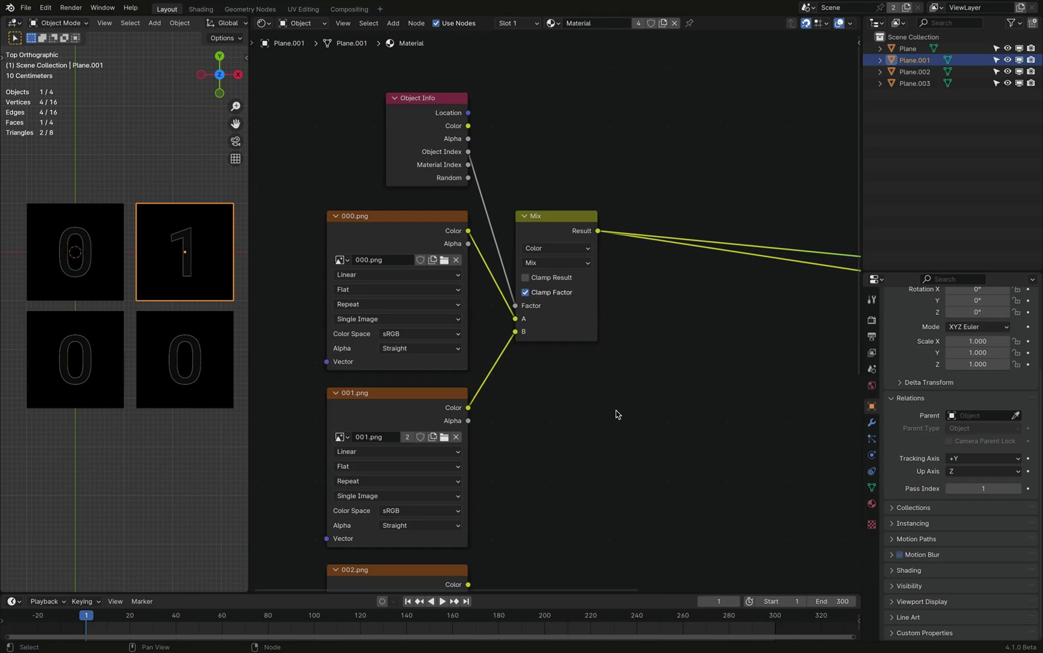
key(x)
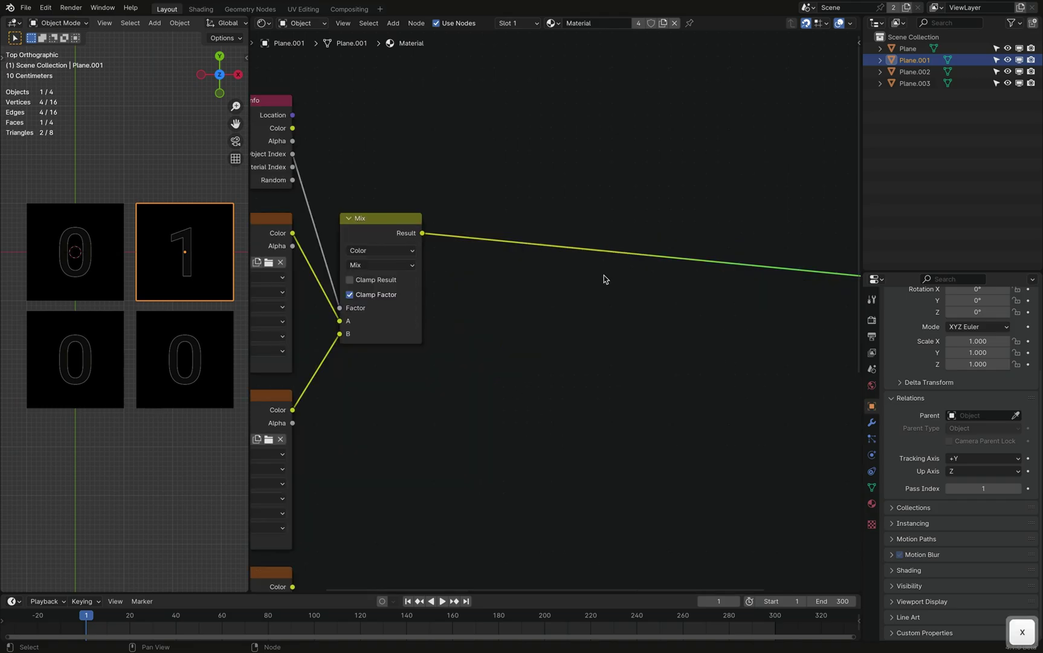
- Insert a duplicate of the Mix node after the first one and connect 002.png's color to its B input
scroll(604, 275, left, 4)
scroll(603, 274, down, 2)
key(shift+d)
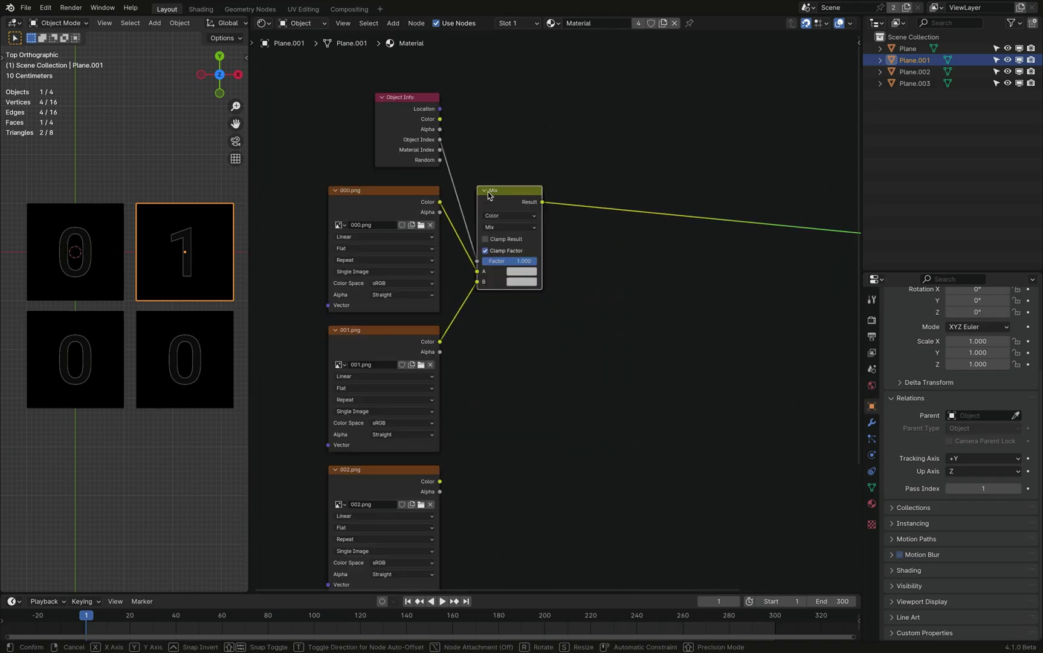
click(609, 194)
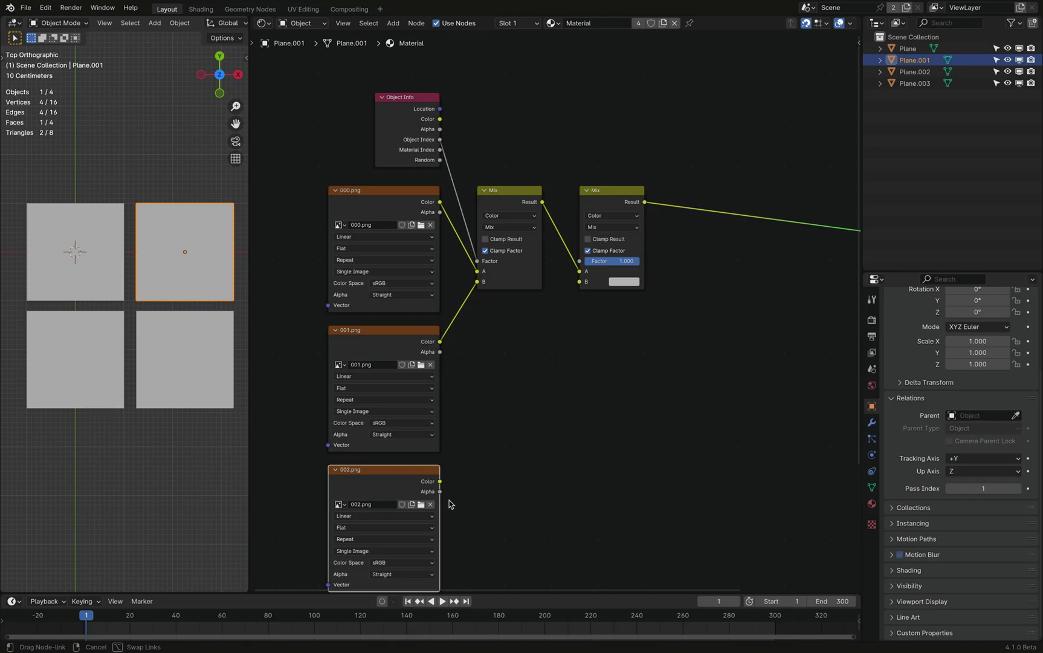
drag(440, 481, 584, 276)
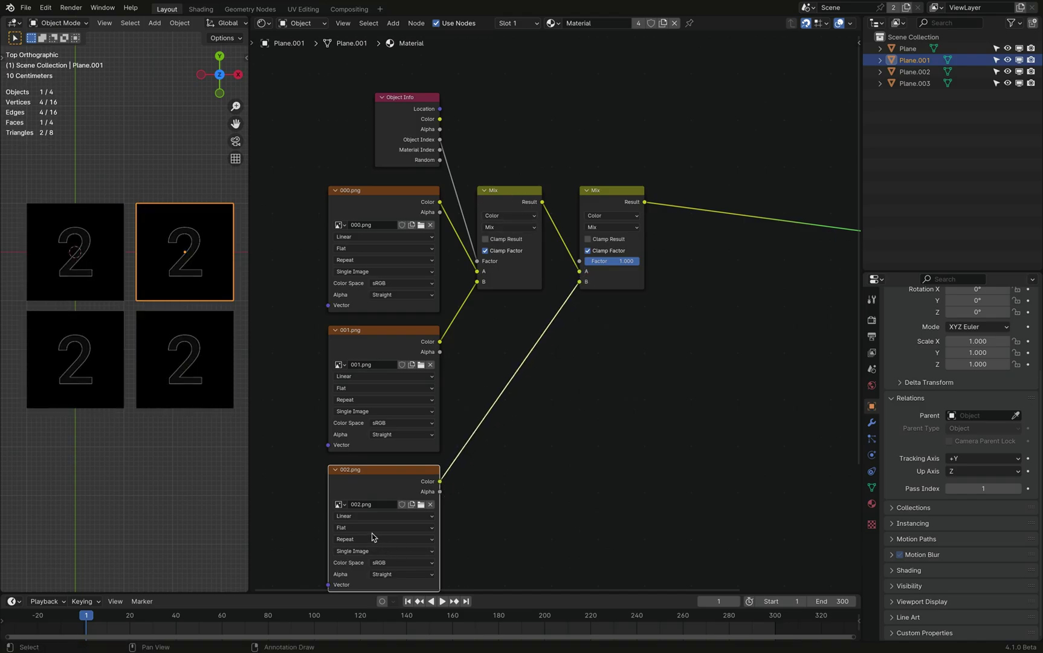
- Set Plane.002's Pass Index to 2 and review the pass indices of the first three planes
click(75, 359)
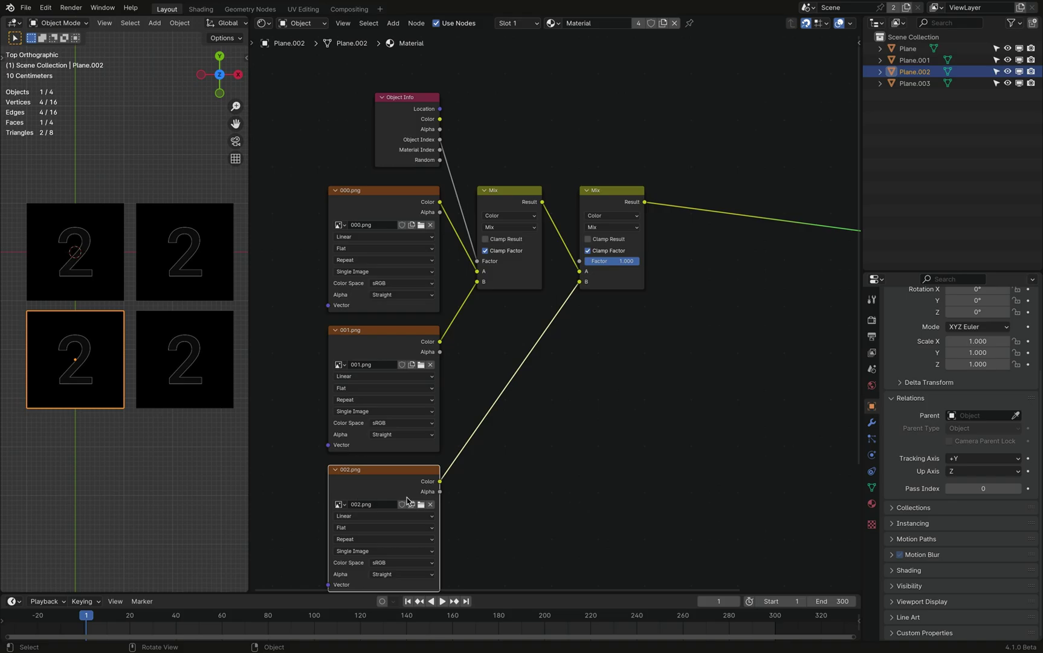
click(1018, 489)
click(1019, 489)
click(177, 277)
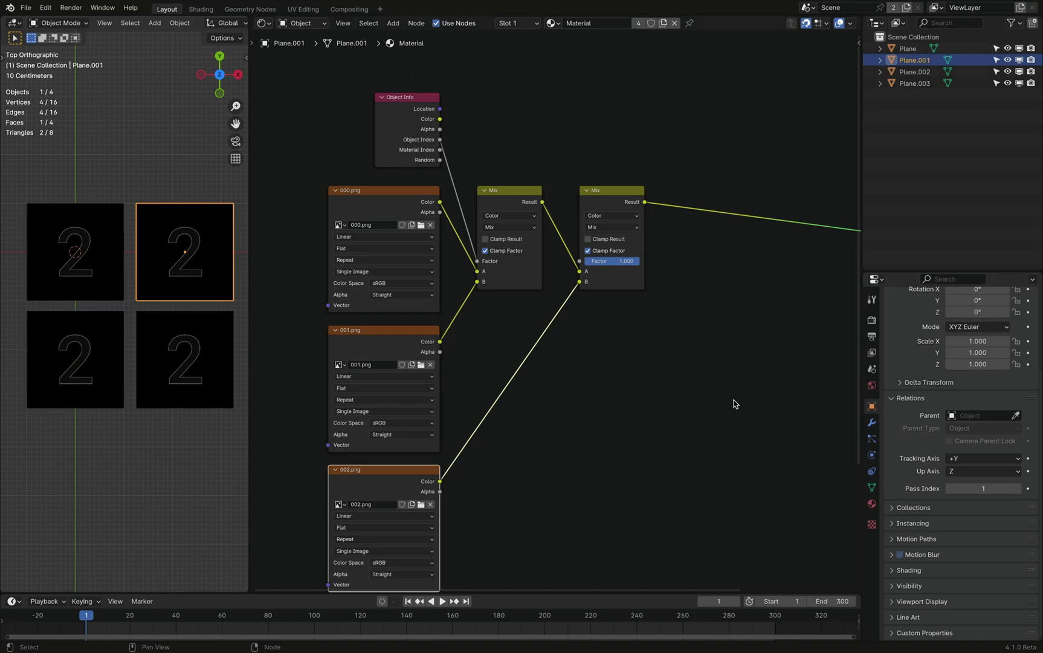
click(85, 265)
click(149, 286)
click(38, 361)
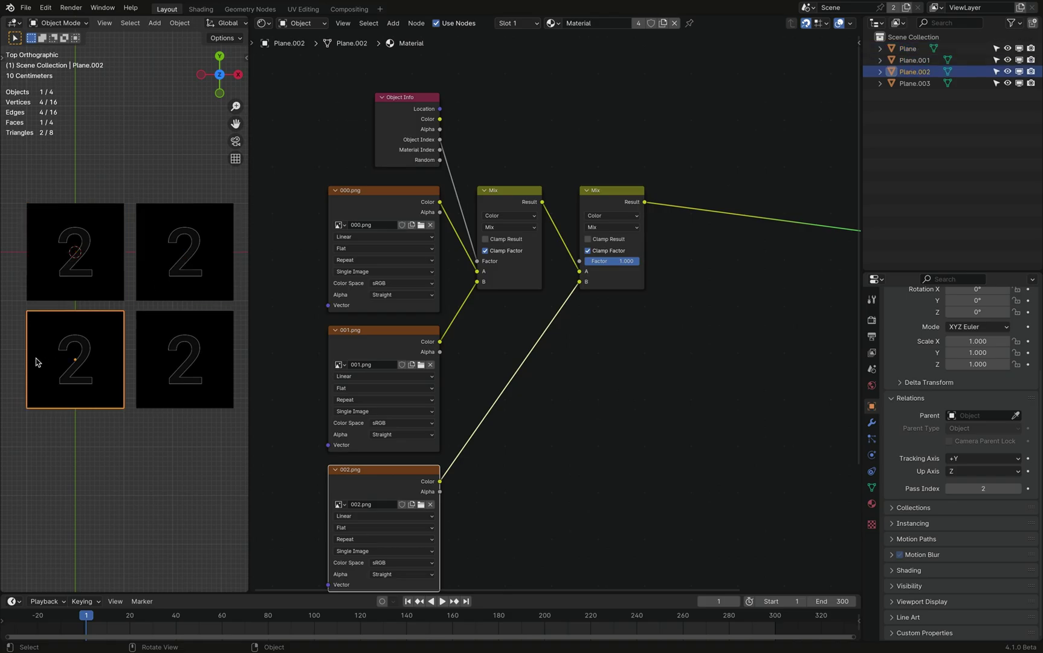
- Add a Map Range node fed by Object Index and place it above the first Mix node
middle_drag(590, 374, 591, 374)
middle_drag(419, 479, 419, 483)
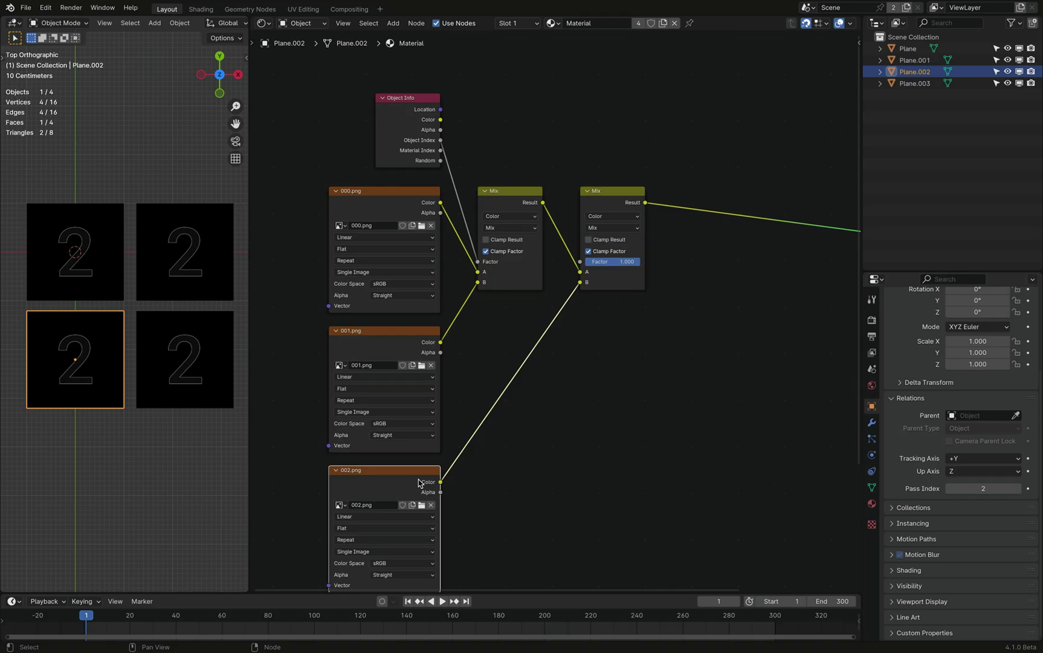
middle_drag(419, 483, 398, 518)
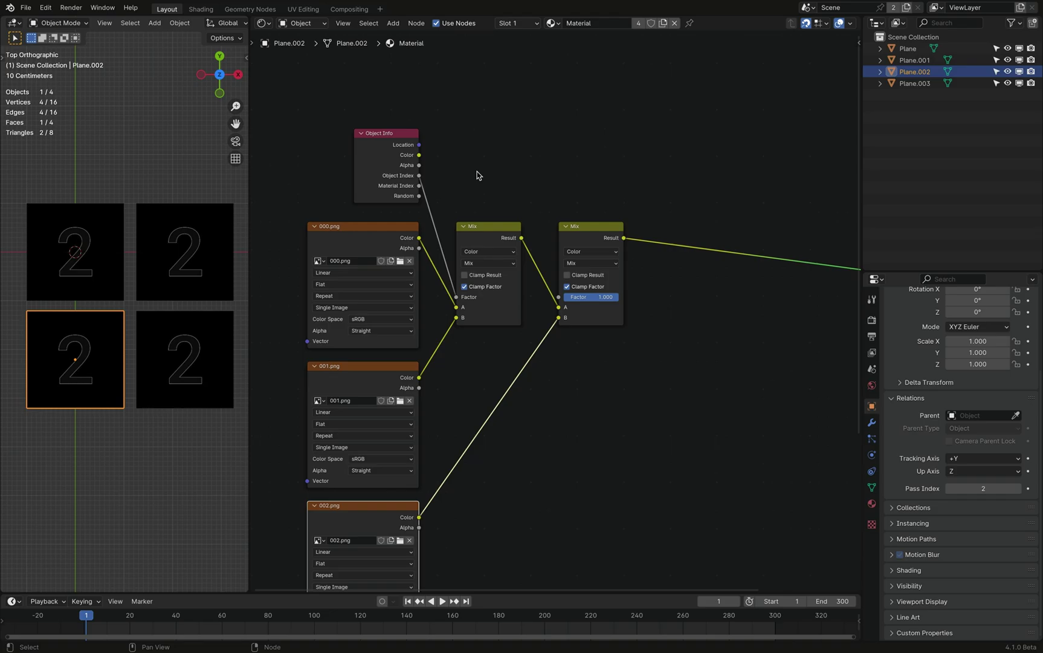
drag(419, 176, 443, 170)
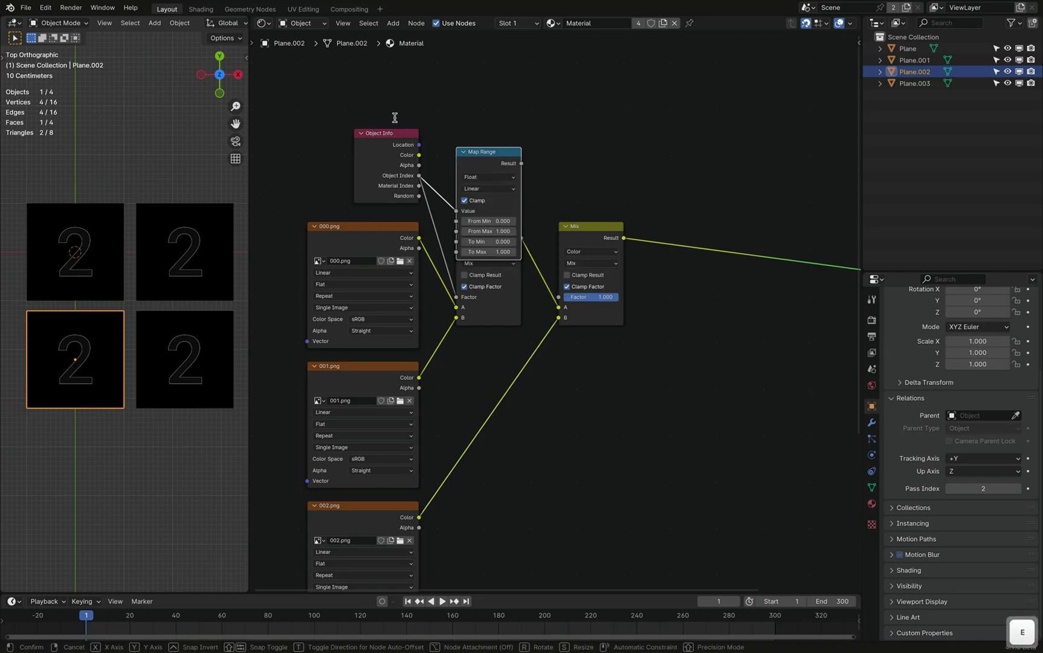
key(Return)
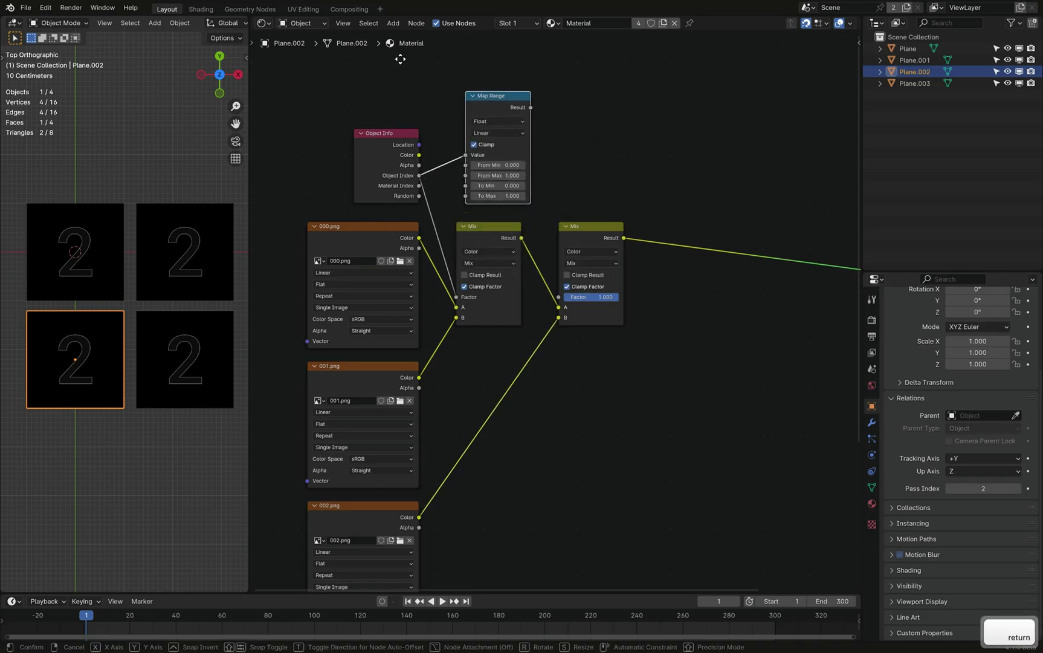
click(395, 65)
- Set the Map Range node's From Min to 1 and From Max to 2
click(489, 185)
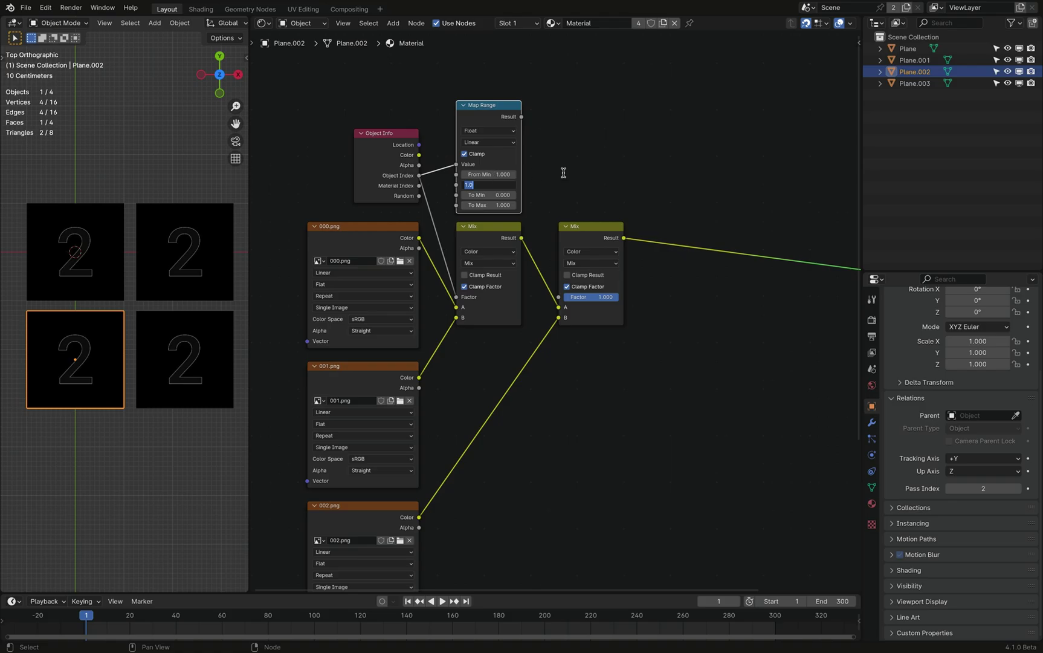
text(2)
key(Tab)
key(Return)
- Connect the Map Range result to the second Mix node's Factor and check the four planes' images and pass indices
click(601, 234)
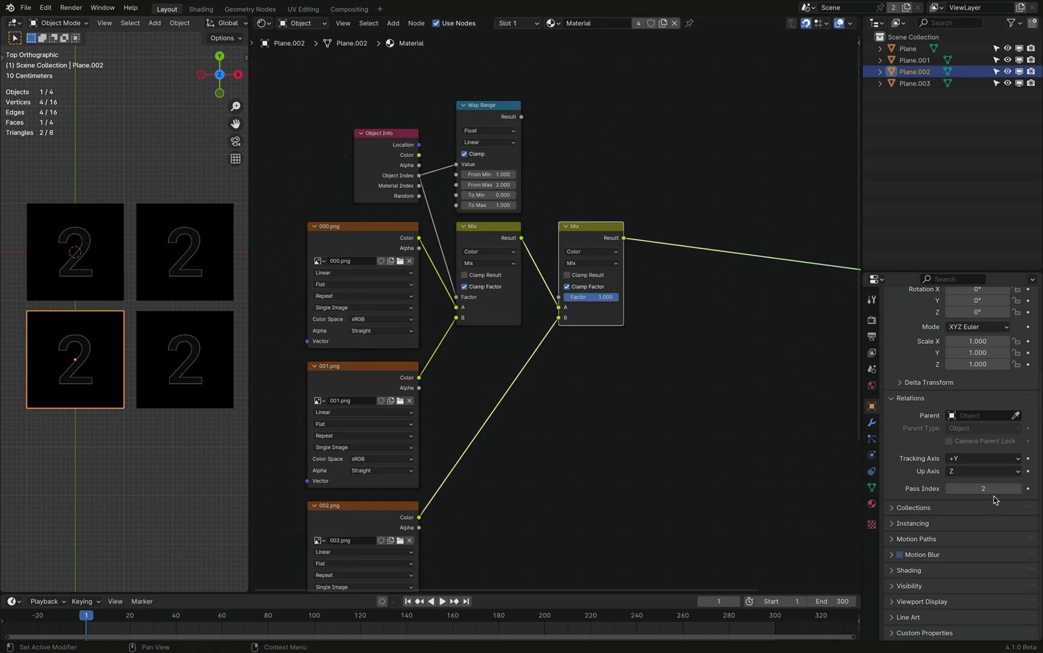
drag(521, 117, 519, 118)
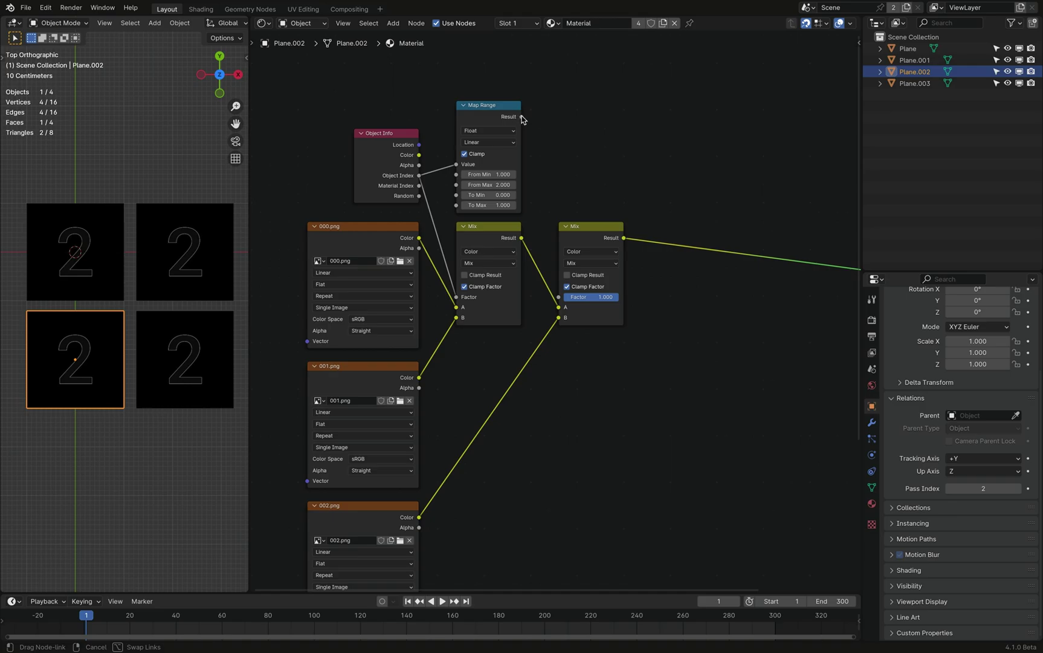
drag(521, 118, 559, 297)
click(75, 272)
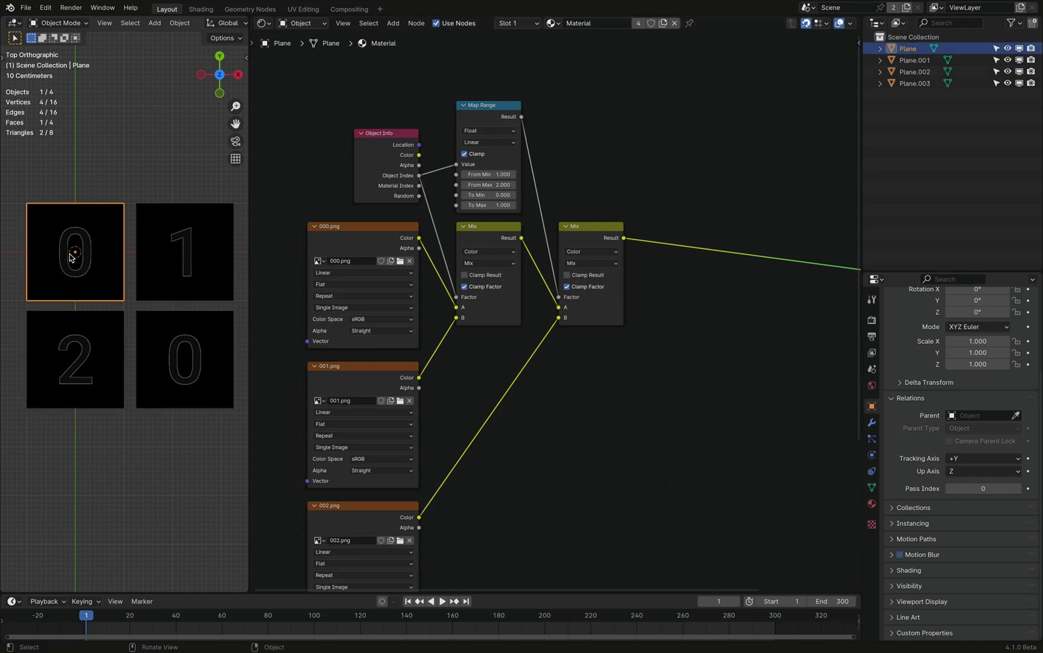
click(354, 239)
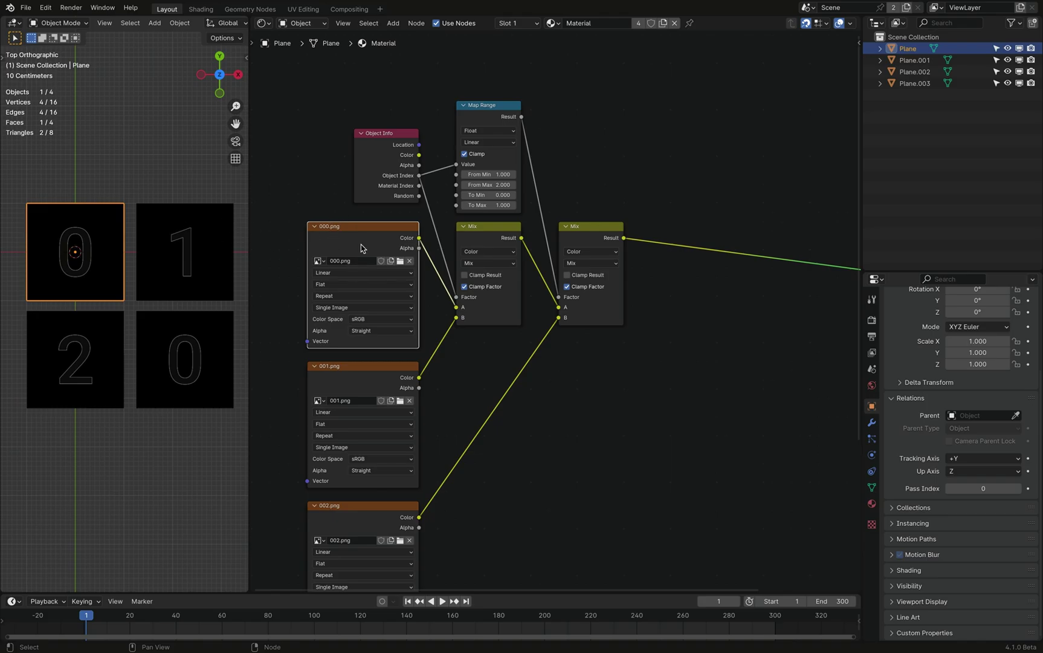
click(200, 255)
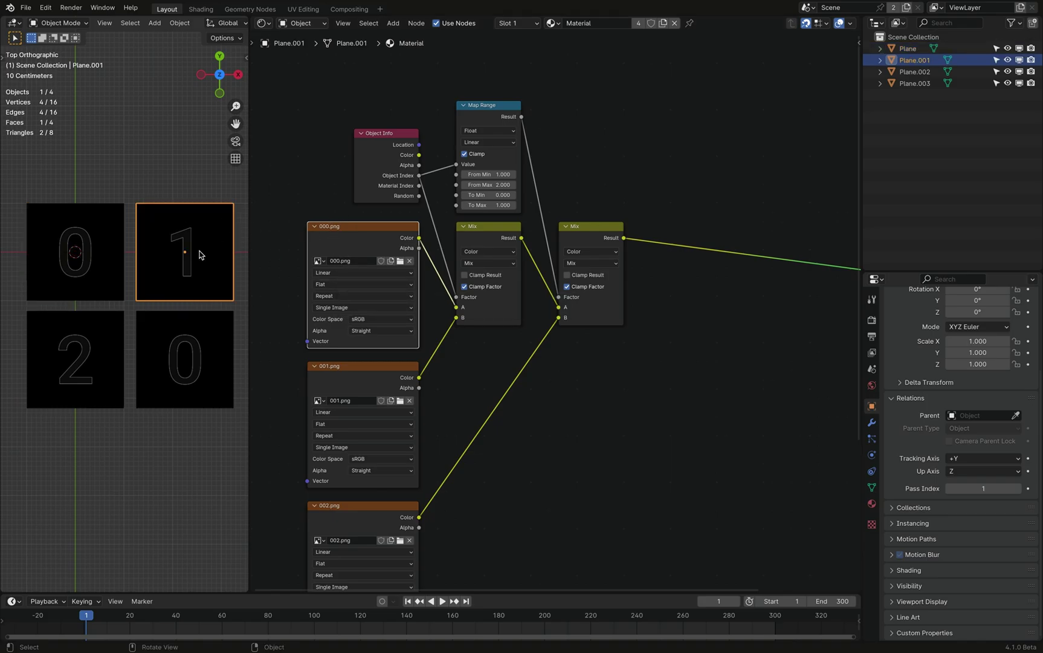
click(57, 362)
click(222, 344)
- Insert a duplicate of the second Mix node after it and connect 003.png's color to its B input
click(608, 234)
key(shift+d)
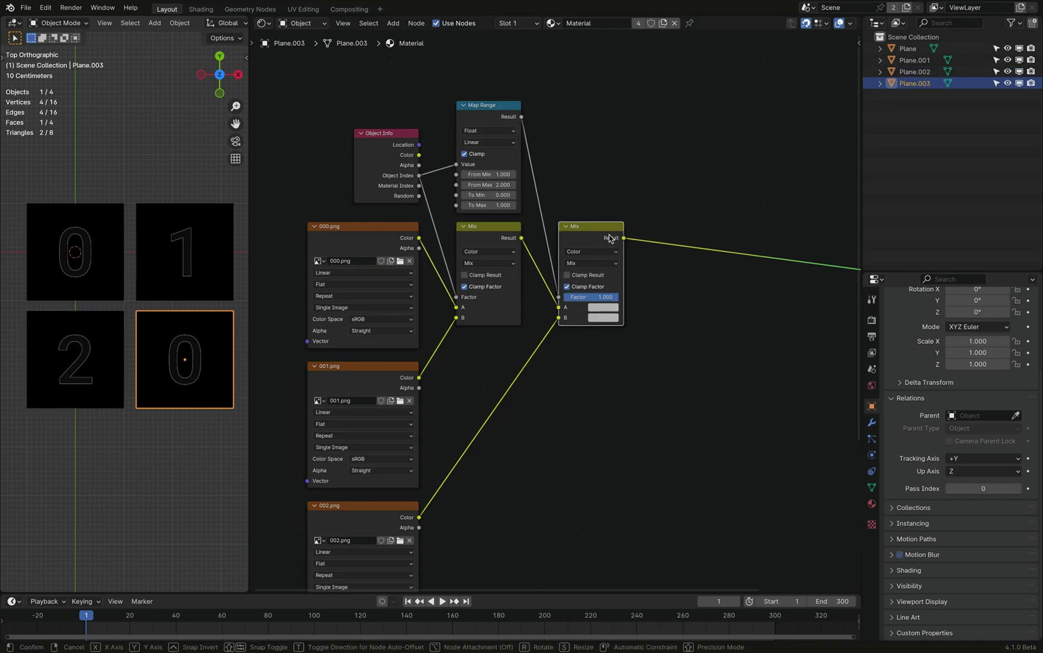
click(708, 232)
middle_drag(571, 381, 598, 306)
middle_drag(471, 555, 481, 517)
drag(456, 543, 698, 205)
scroll(675, 331, up, 5)
scroll(675, 330, right, 5)
scroll(671, 326, up, 2)
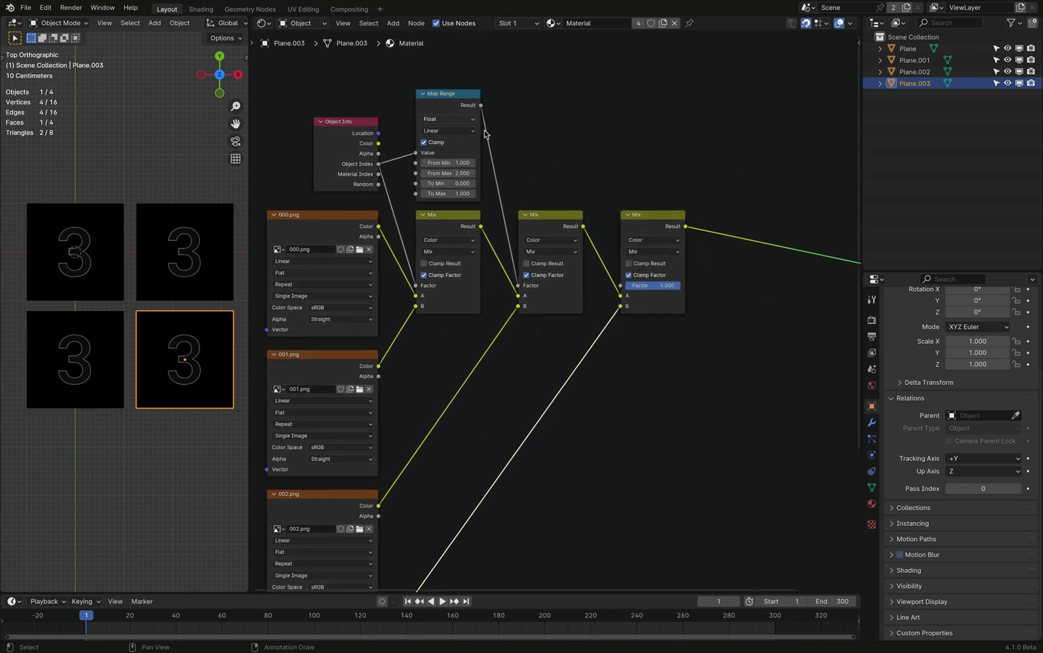
- Add a second Map Range node fed by Object Index and place it above the second Mix node
drag(378, 164, 504, 140)
text(map)
key(Return)
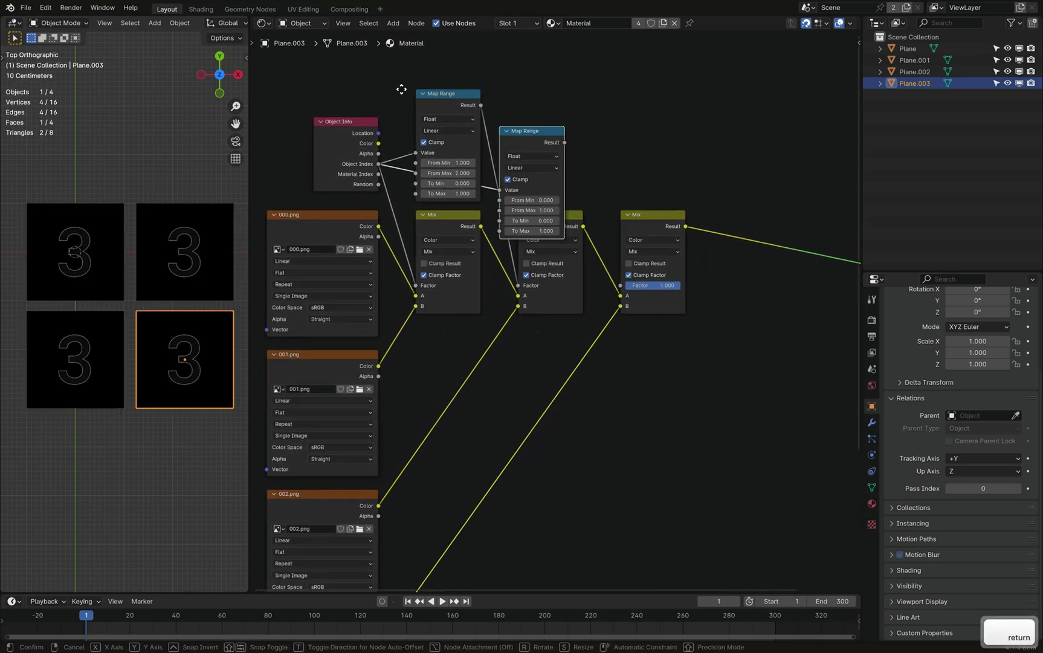
click(552, 128)
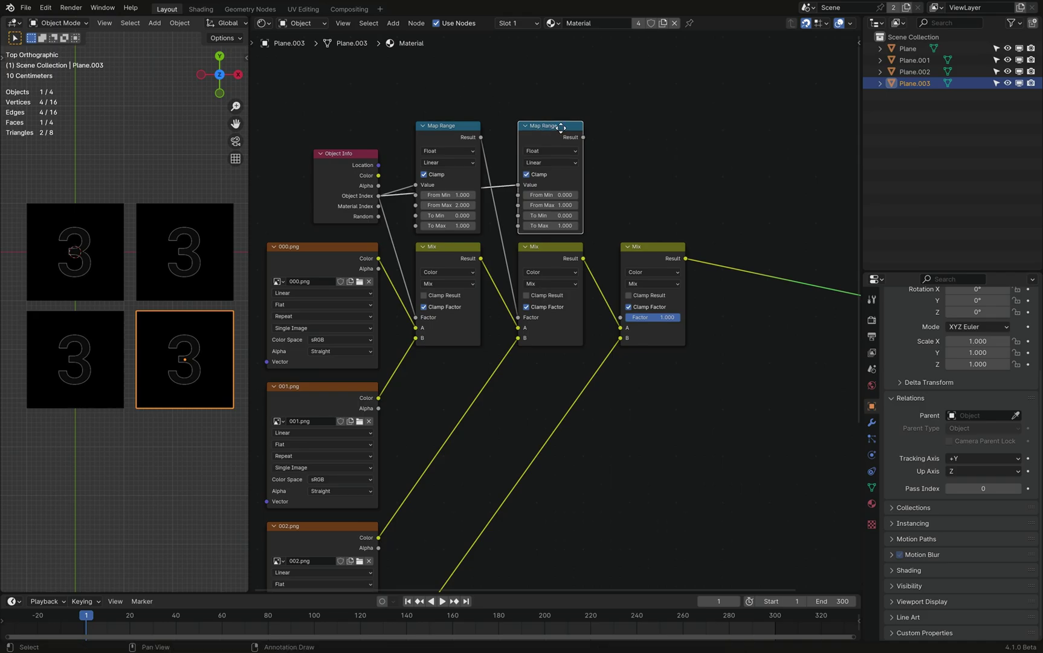
- Set the new Map Range node's From Min to 2 and From Max to 3, and connect its Result to the third Mix node's Factor
click(551, 194)
text(2)
key(Tab)
text(3)
key(Return)
drag(582, 137, 621, 317)
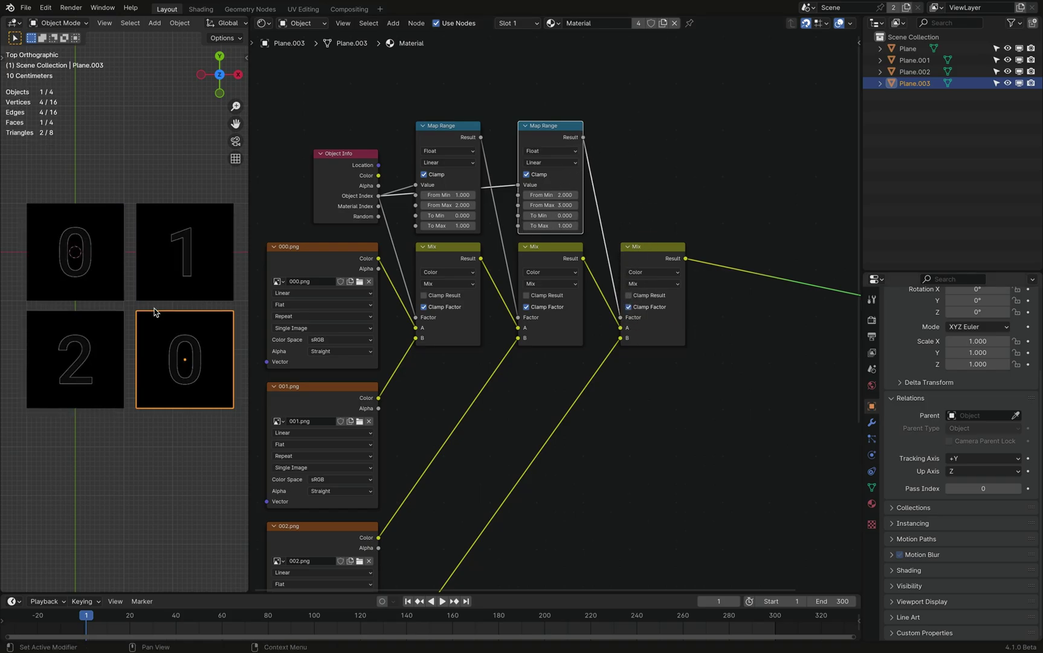
- Set the Pass Index of Plane.003 to 3
double_click(983, 489)
text(3)
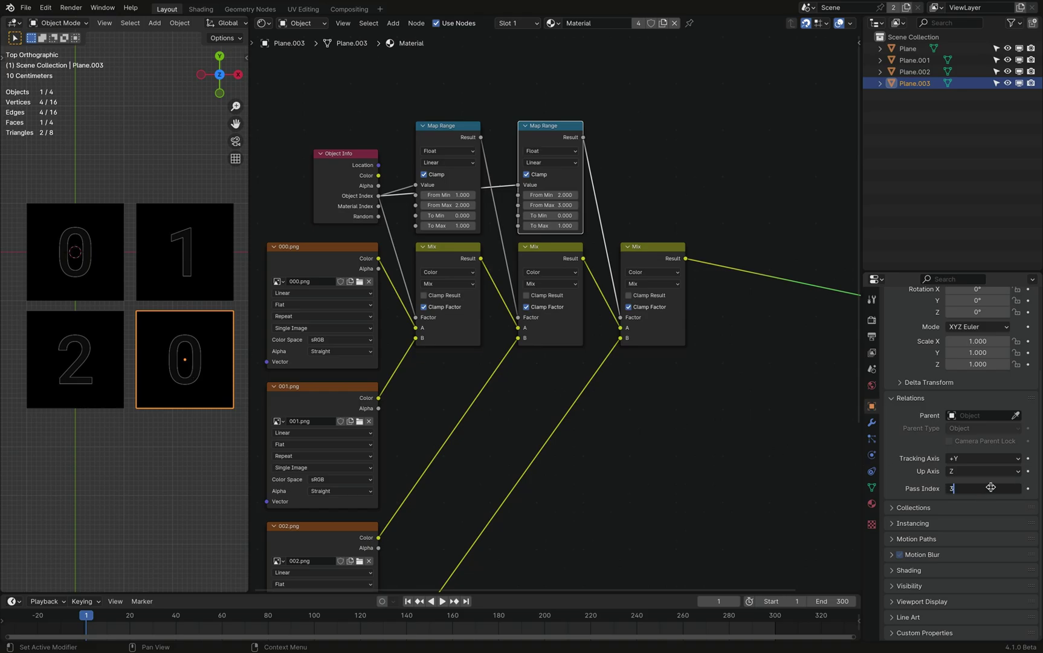
key(Return)
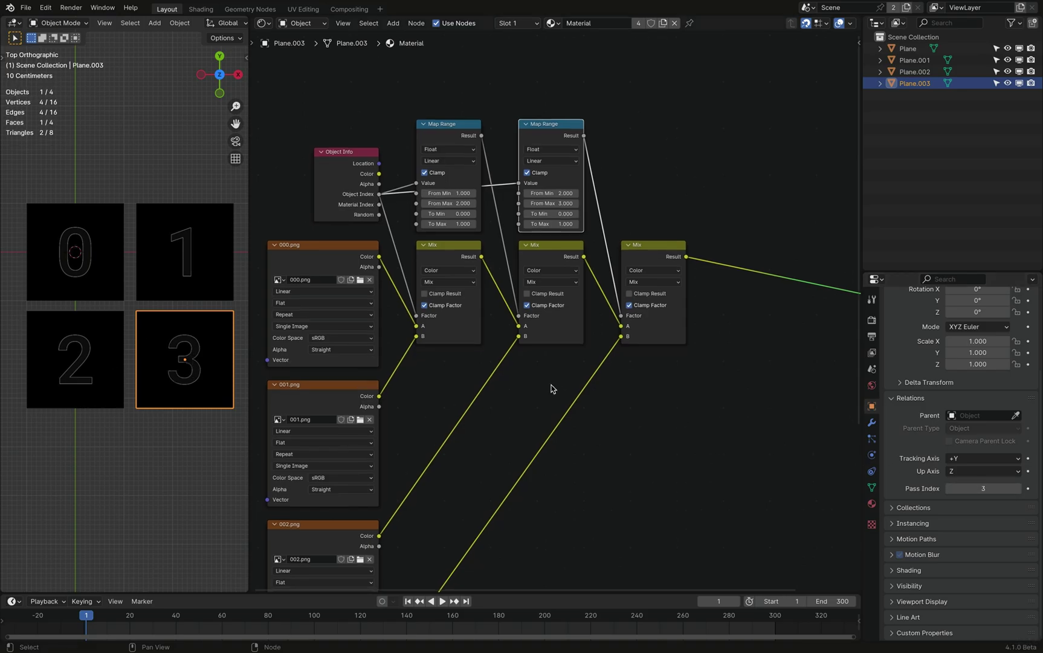
- Test the image switching on Plane.001 by raising its Pass Index to 3 and returning it to 1
scroll(551, 388, down, 4)
click(175, 265)
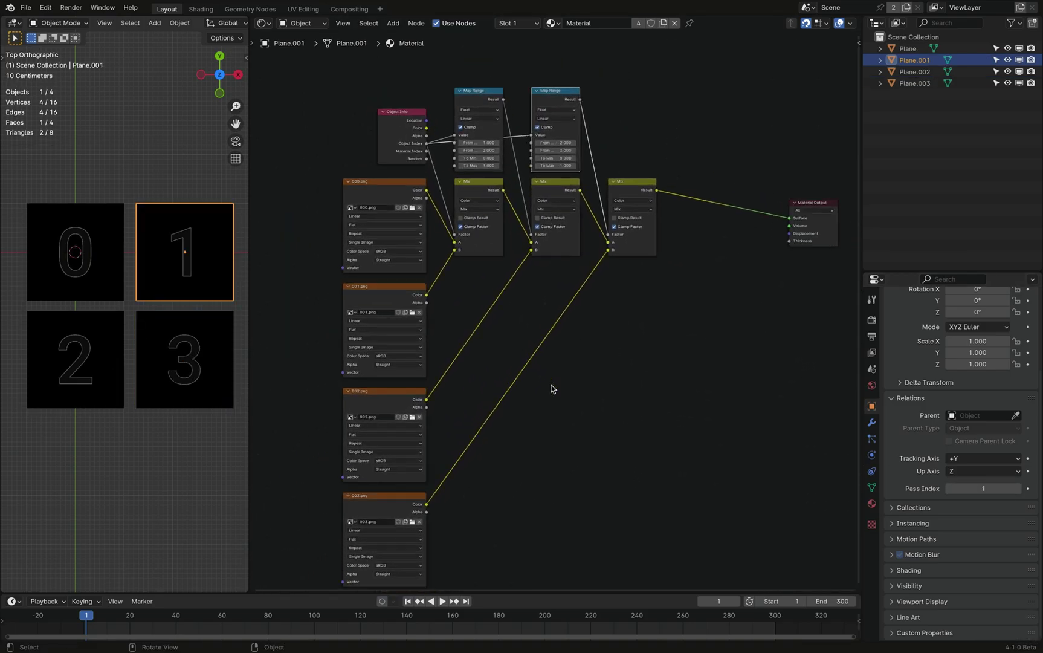
click(1018, 489)
click(1017, 488)
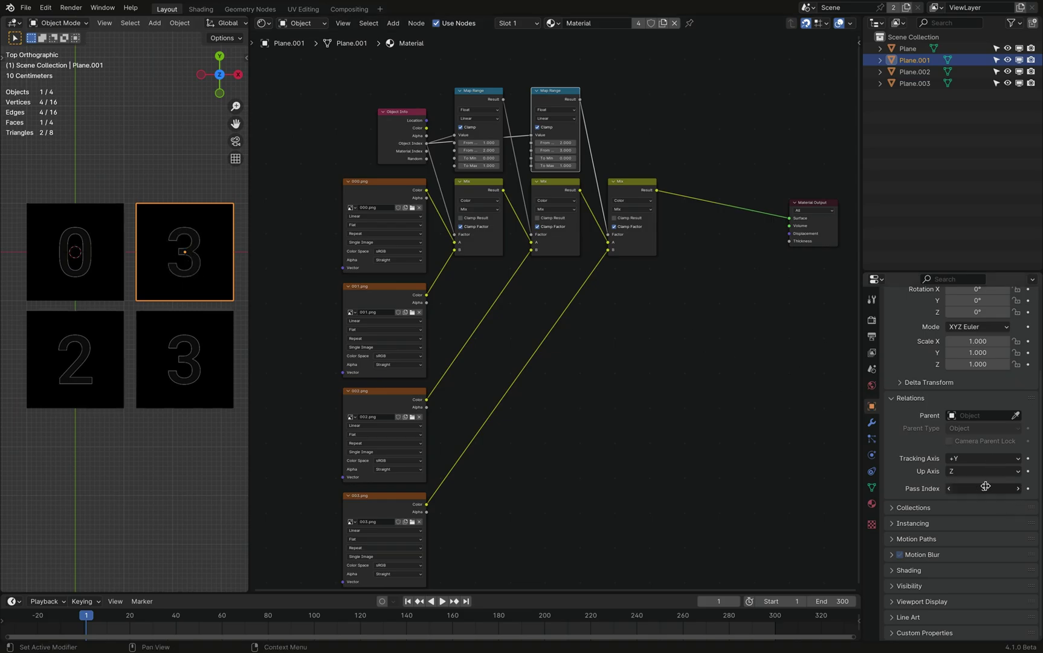
click(950, 488)
click(950, 489)
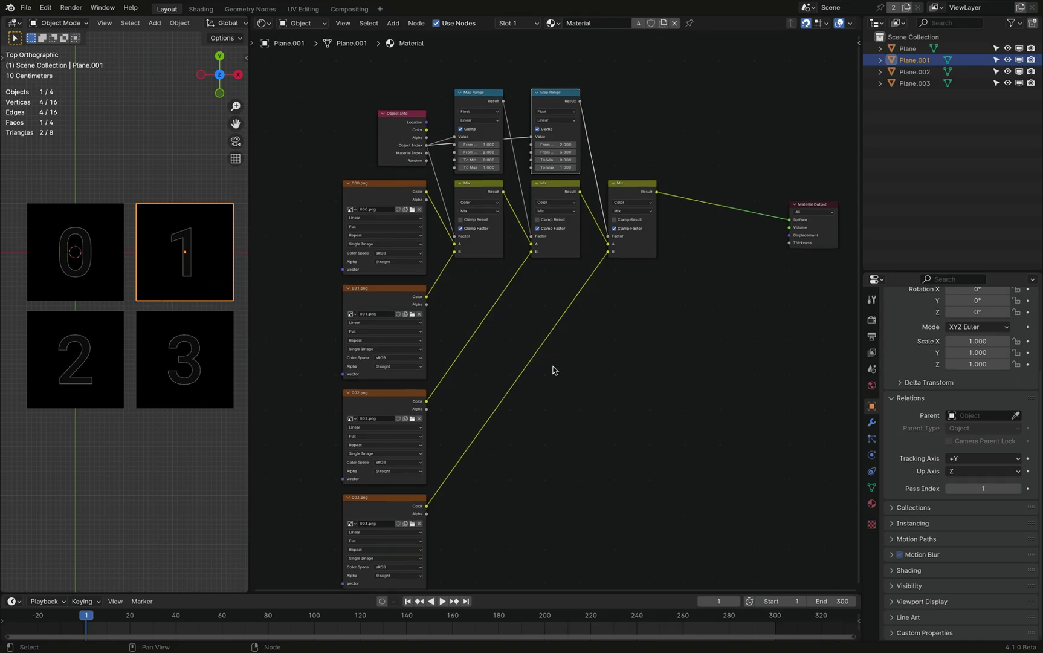
- Review the material's node chain from the four image textures through the Map Range and Mix nodes to the Material Output
middle_drag(565, 339, 554, 368)
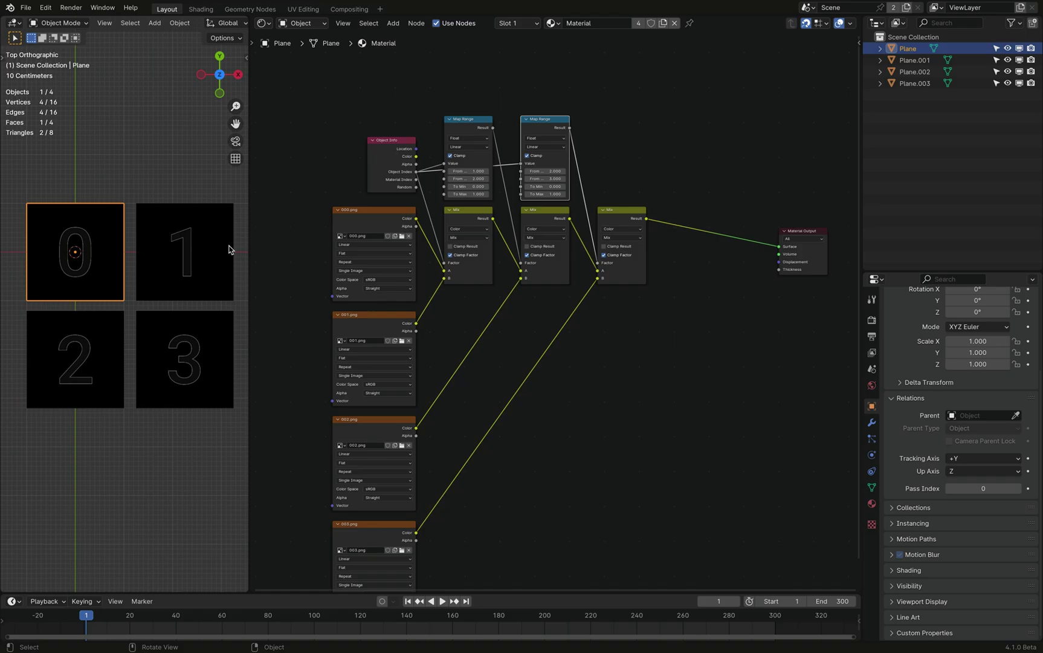
ctrl+middle_drag(492, 380, 492, 432)
drag(408, 223, 472, 364)
key(Escape)
middle_drag(470, 362, 465, 360)
middle_drag(556, 380, 525, 368)
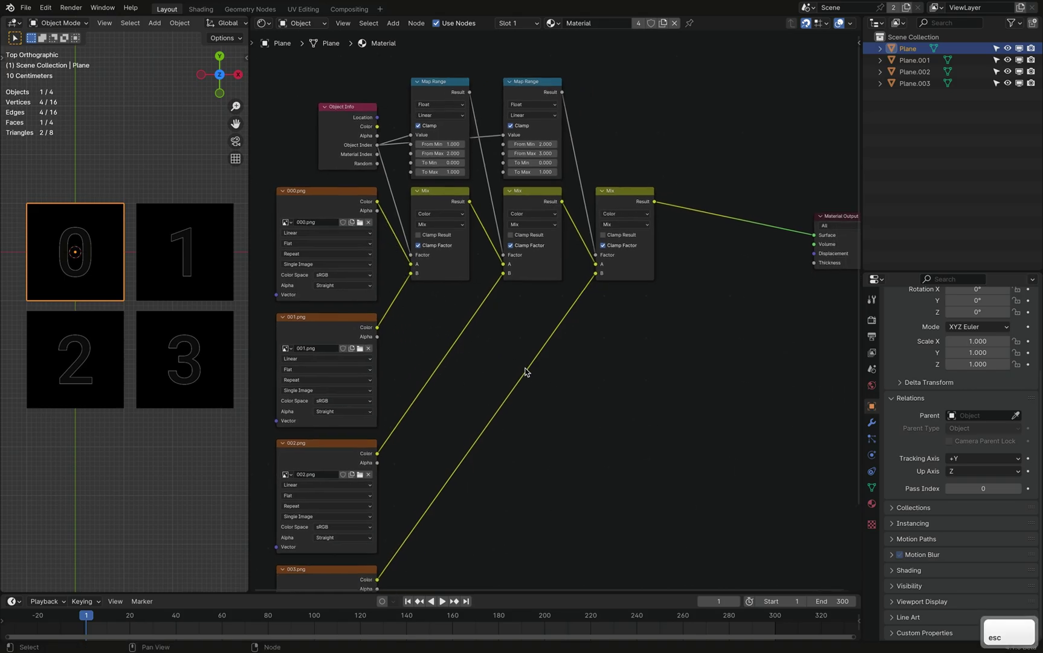
scroll(525, 372, down, 1)
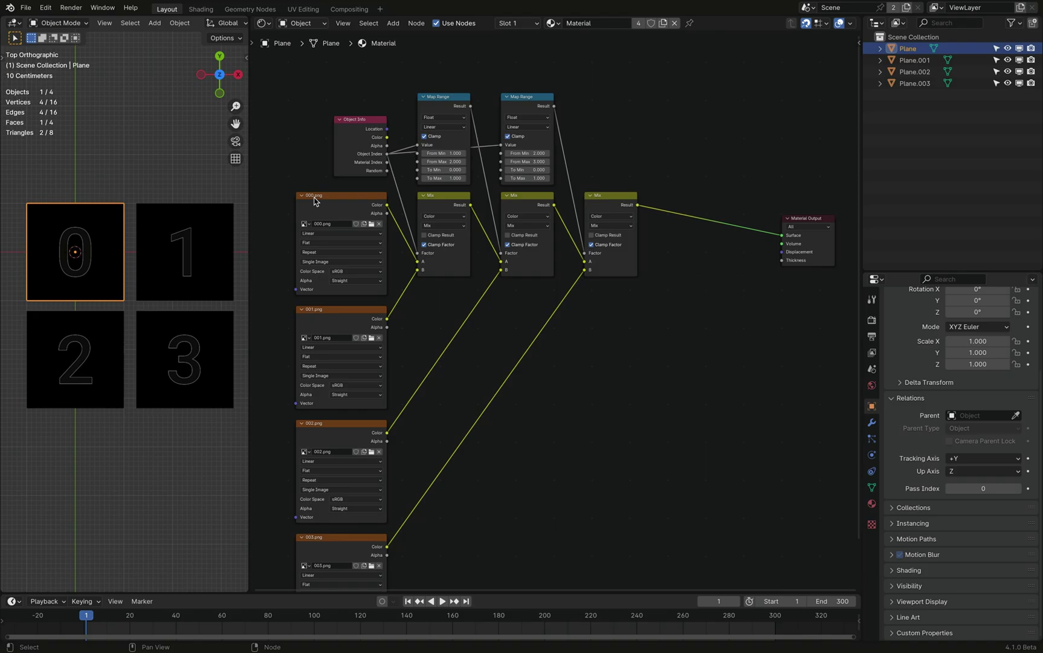
scroll(580, 368, down, 1)
- Apply the Multiple Textures material from the User Library assets to the first plane and show its node tree
key(shift+F1)
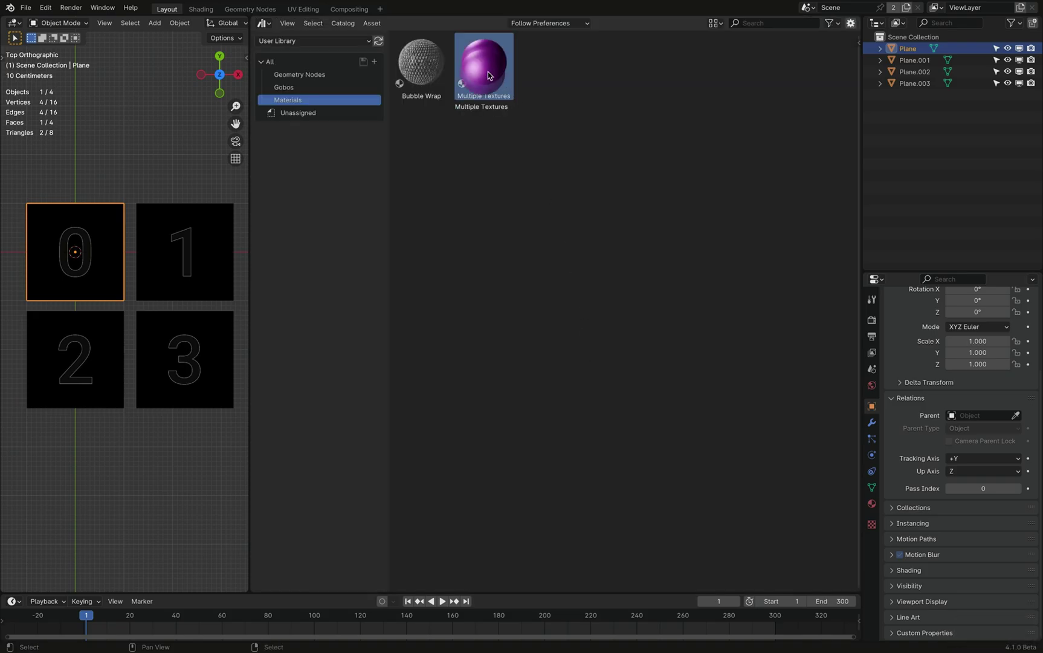
drag(484, 66, 85, 254)
key(shift+F3)
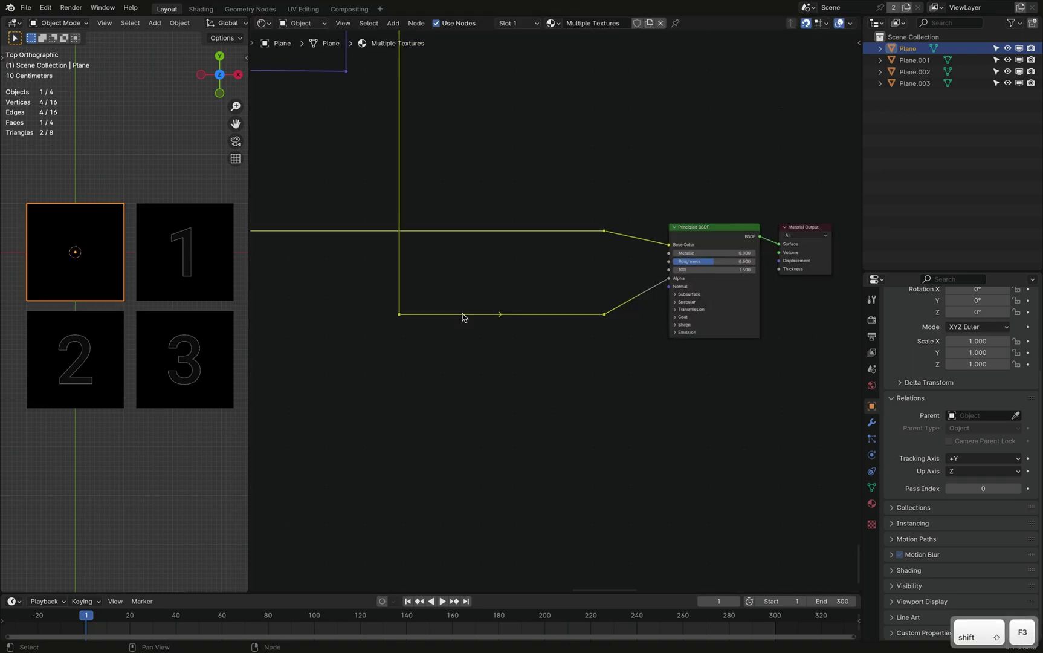
- Examine the overall layout of the Multiple Textures node tree in a maximized editor, starting from its Principled BSDF and Material Output
key(ctrl+space)
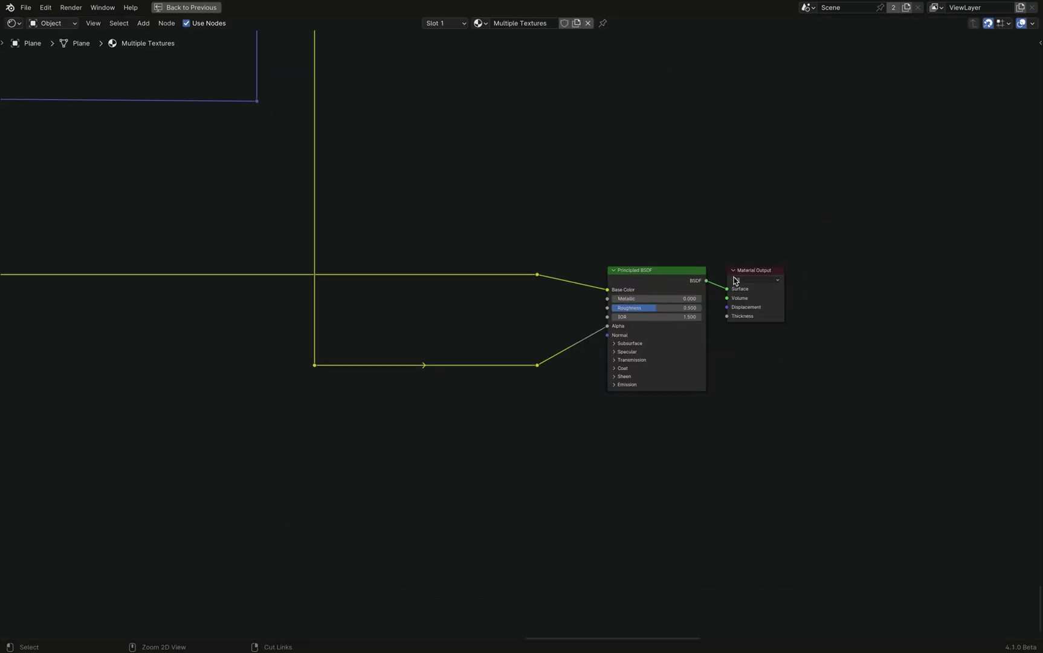
click(689, 269)
click(756, 275)
scroll(420, 199, down, 5)
scroll(420, 200, down, 6)
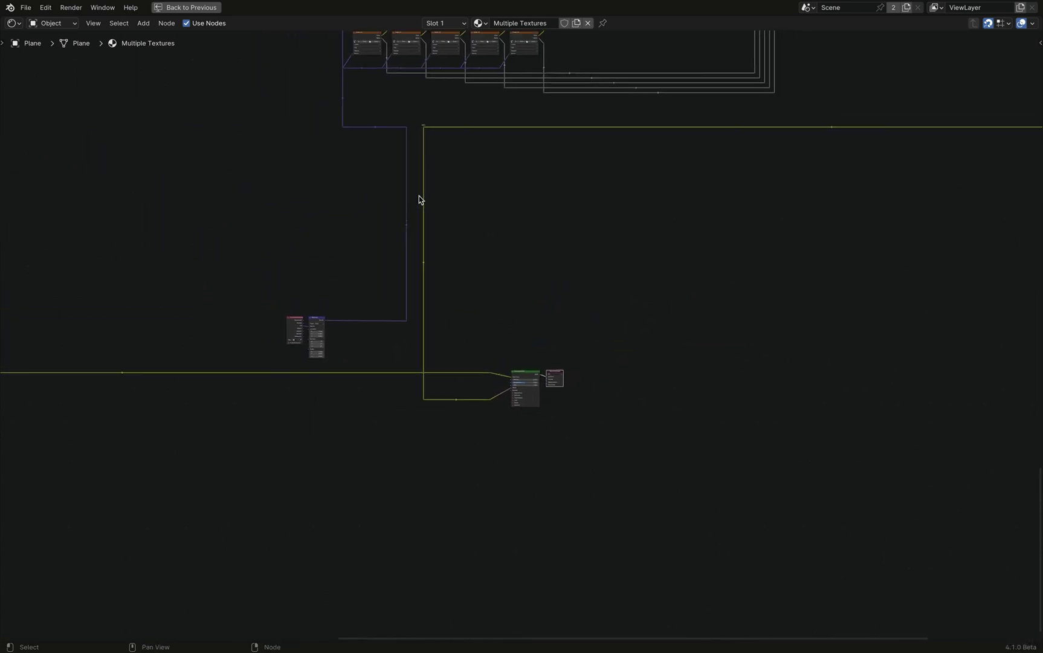
scroll(420, 199, down, 4)
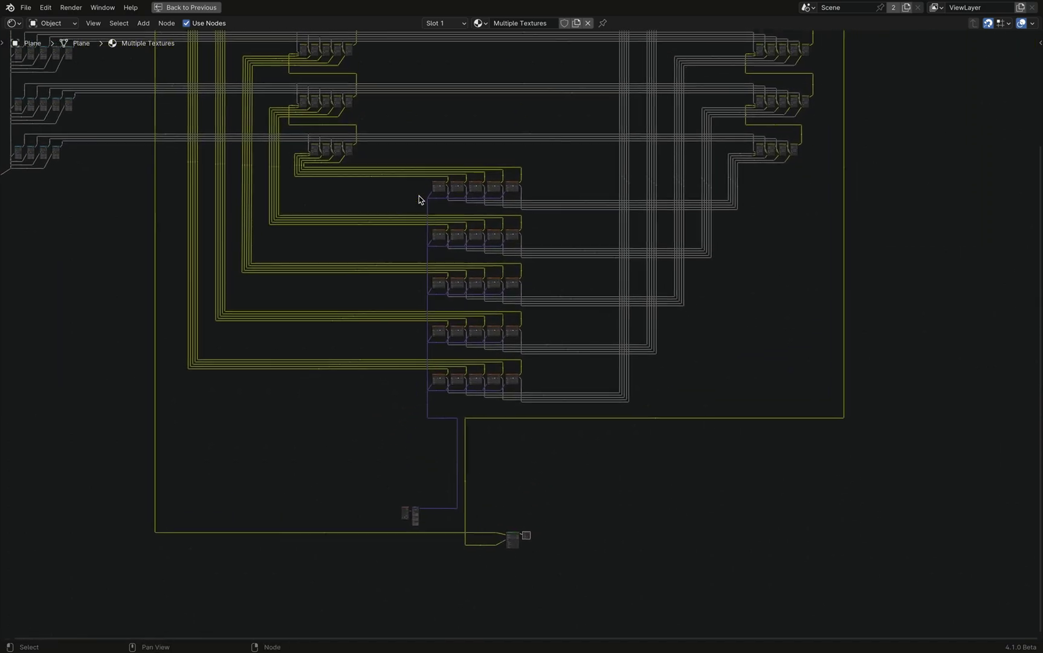
middle_drag(419, 195, 430, 218)
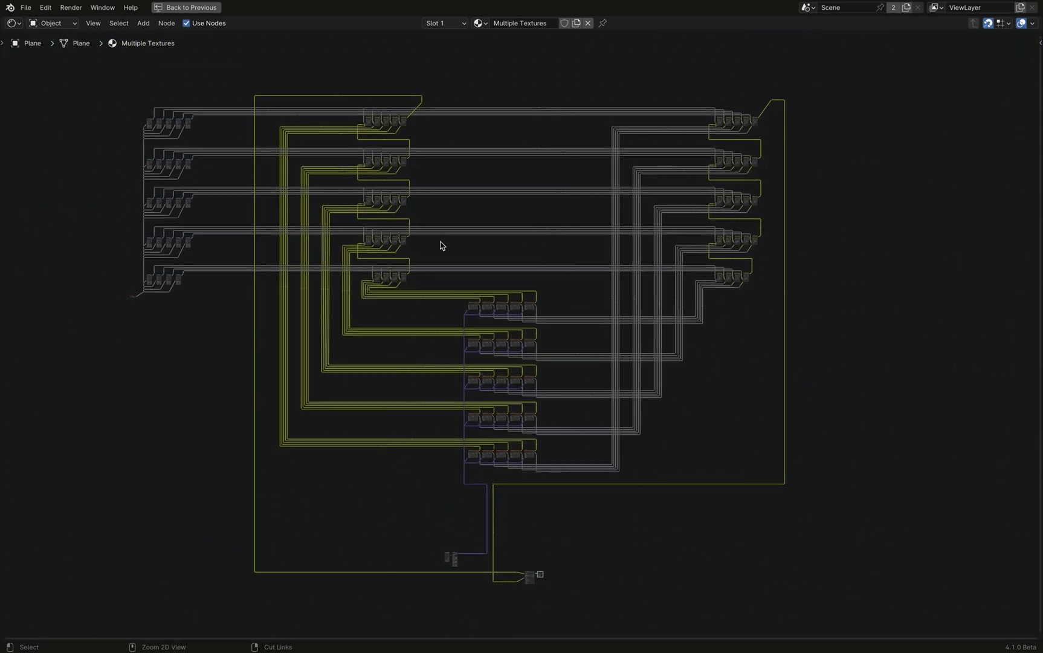
ctrl+scroll(441, 246, up, 1)
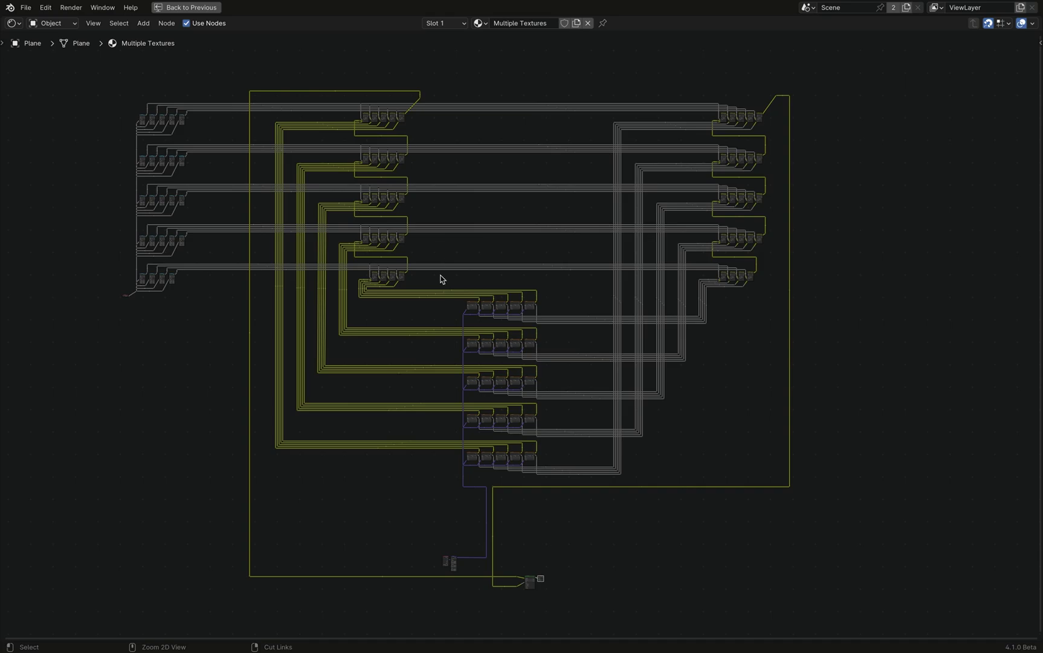
ctrl+middle_drag(441, 288, 441, 297)
- Examine the rows of Map Range and Mix nodes and how they link to the texture rows
middle_drag(257, 210, 381, 316)
middle_drag(81, 235, 455, 261)
scroll(455, 260, right, 15)
ctrl+scroll(566, 282, down, 5)
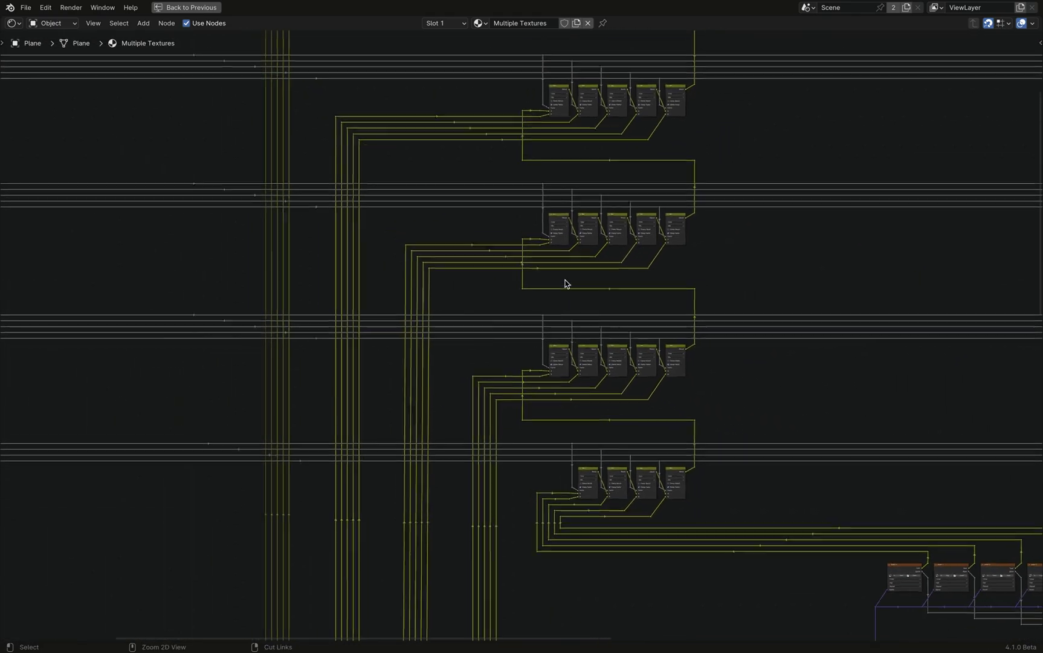
scroll(565, 284, down, 5)
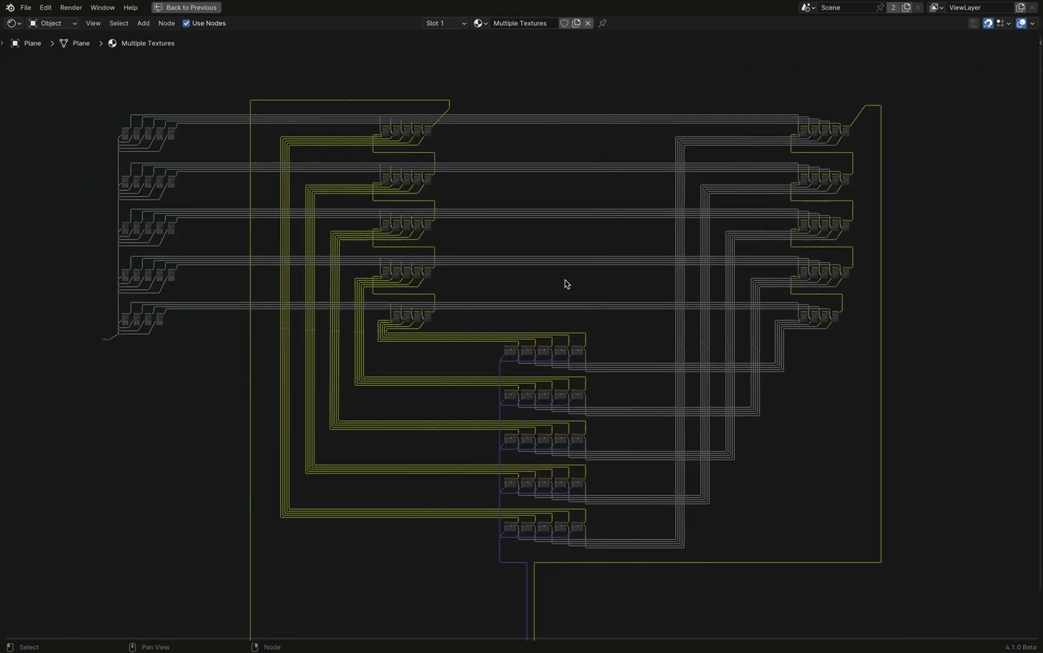
ctrl+middle_drag(565, 283, 421, 331)
- Examine the image texture rows labelled Index 0 to Index 24, then frame the whole tree and restore the normal layout
middle_drag(155, 227, 133, 249)
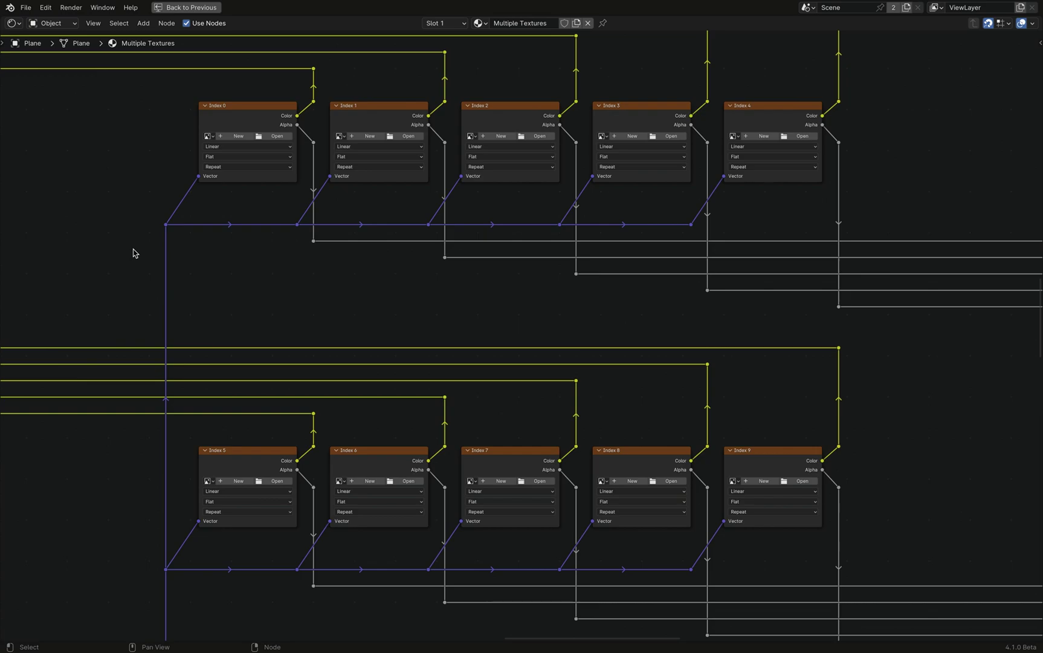
shift+scroll(134, 253, down, 20)
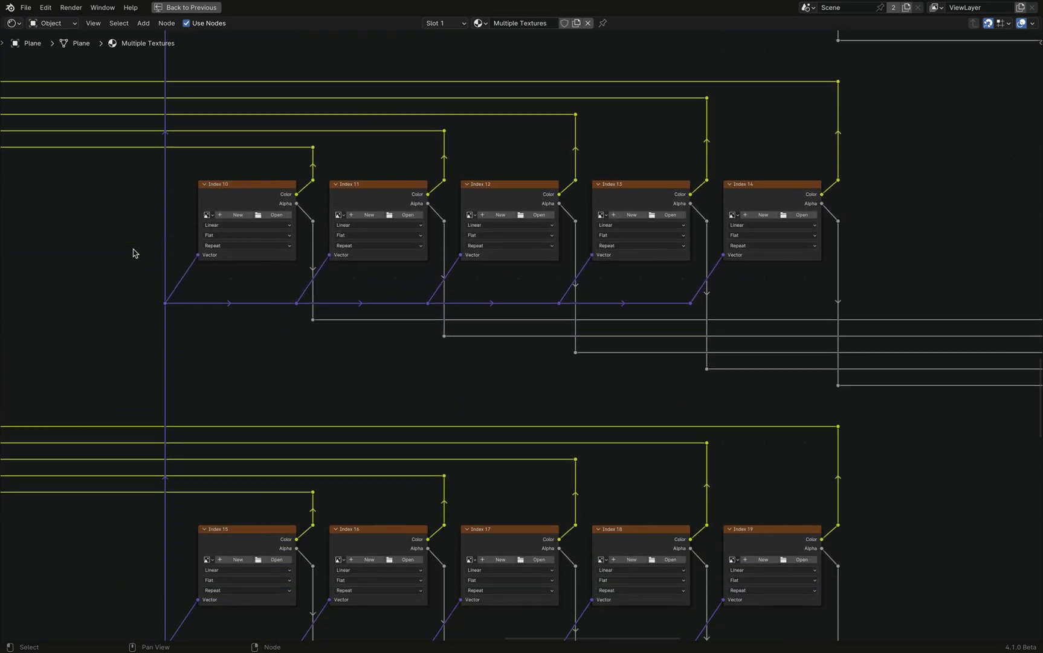
shift+scroll(134, 252, down, 10)
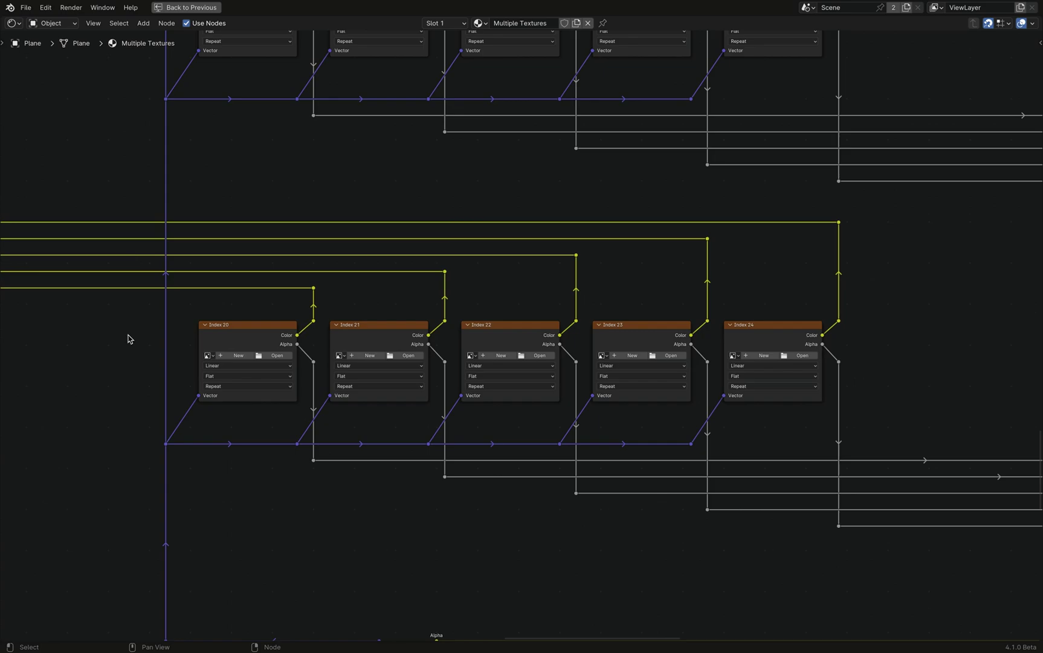
middle_drag(148, 305, 183, 248)
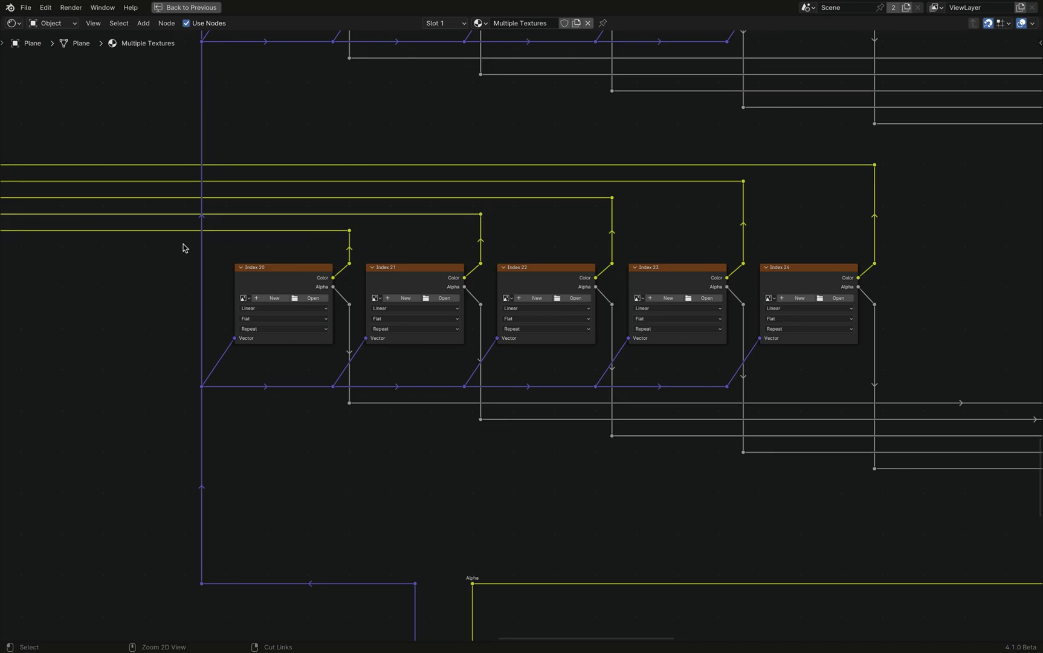
key(Home)
key(ctrl+space)
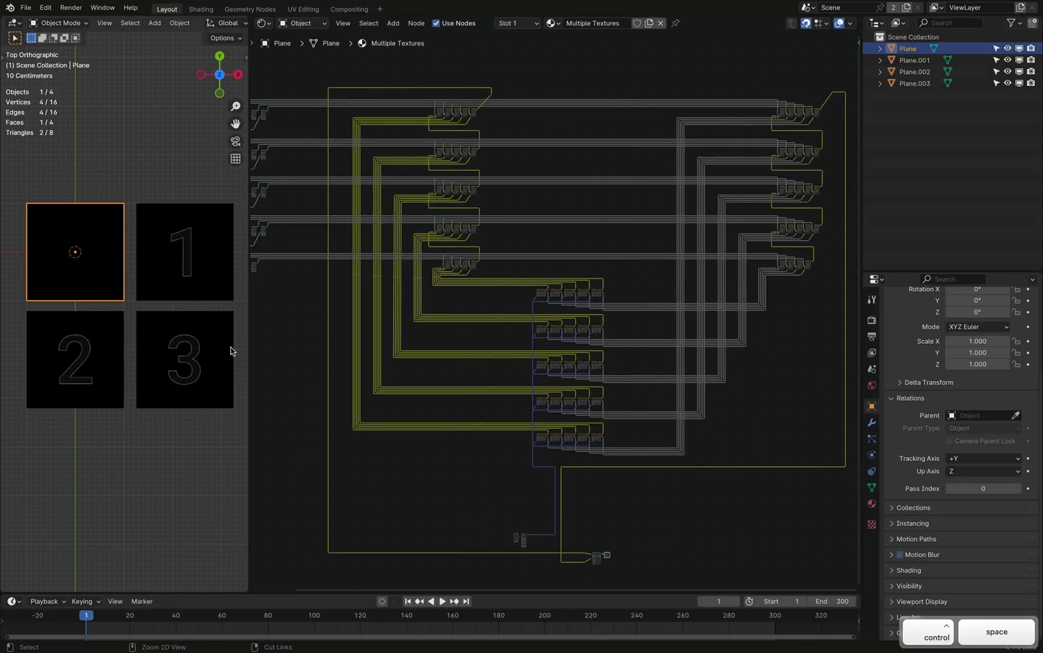